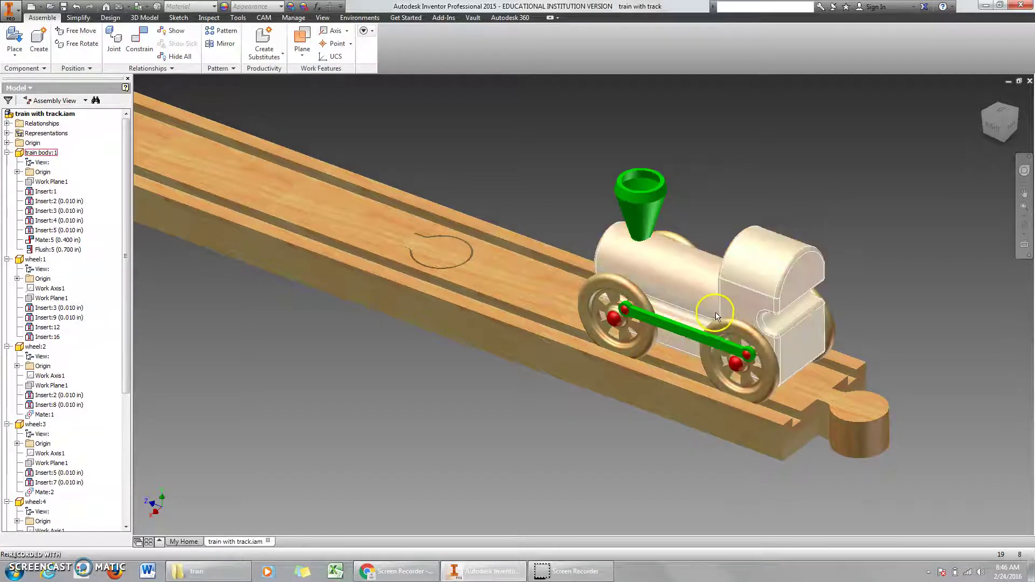
# Step: Drag the train body along the track and set it down near the track's end
pyautogui.click(662, 236)
pyautogui.moveTo(662, 235); pyautogui.dragTo(778, 351)
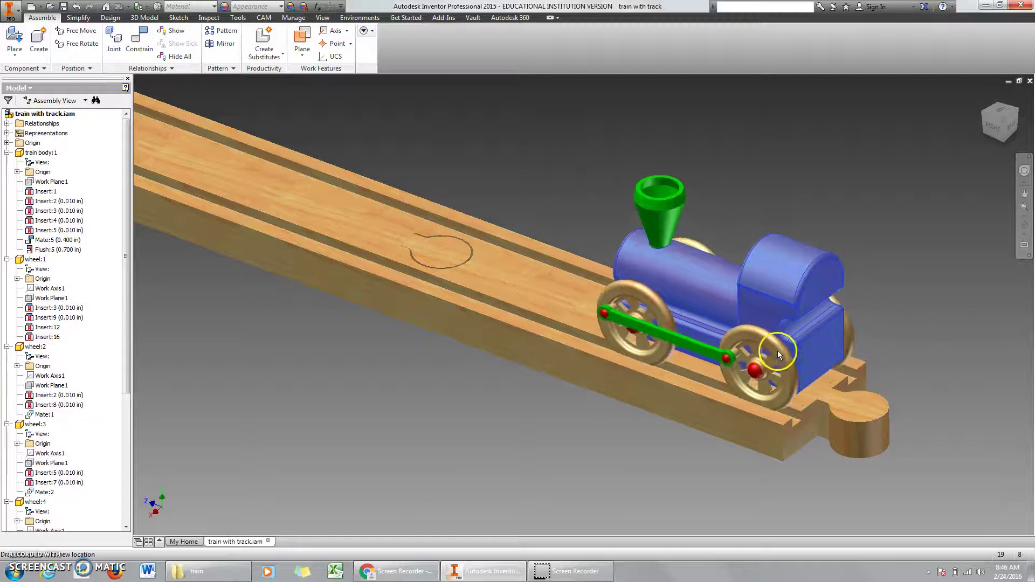
pyautogui.click(979, 456)
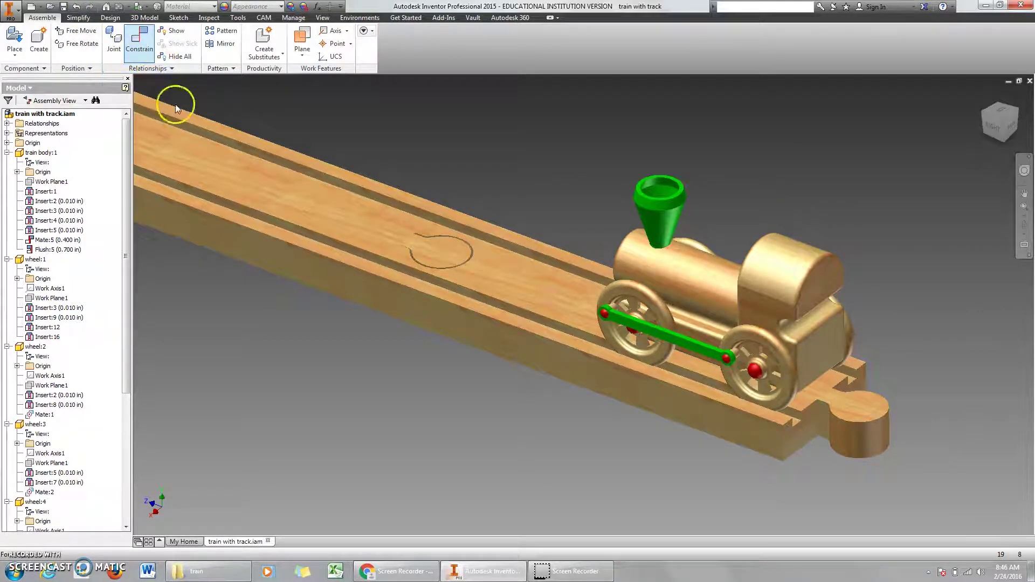
# Step: Add a flush constraint between the cab face and the track-end face
pyautogui.click(292, 162)
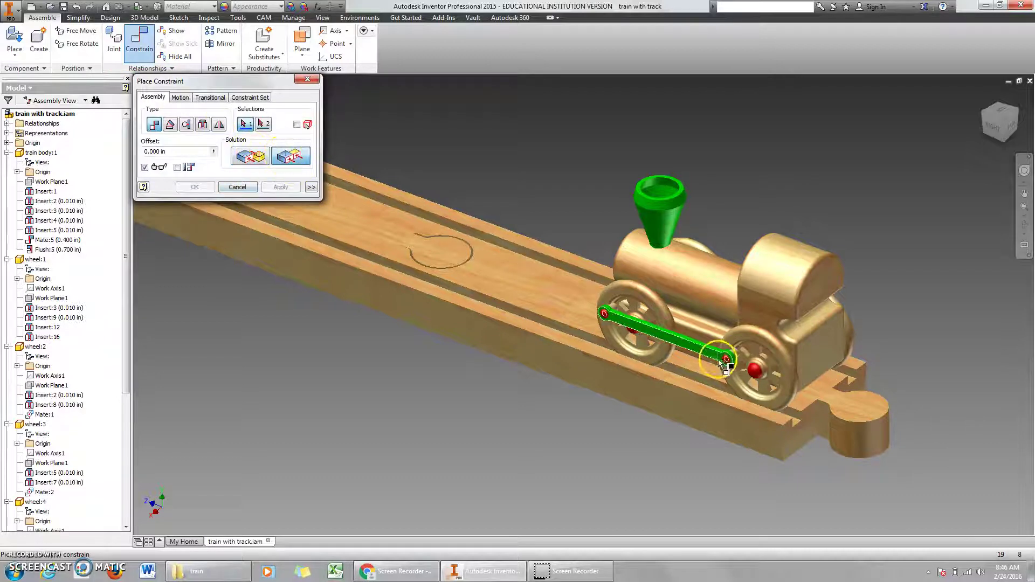
pyautogui.click(821, 348)
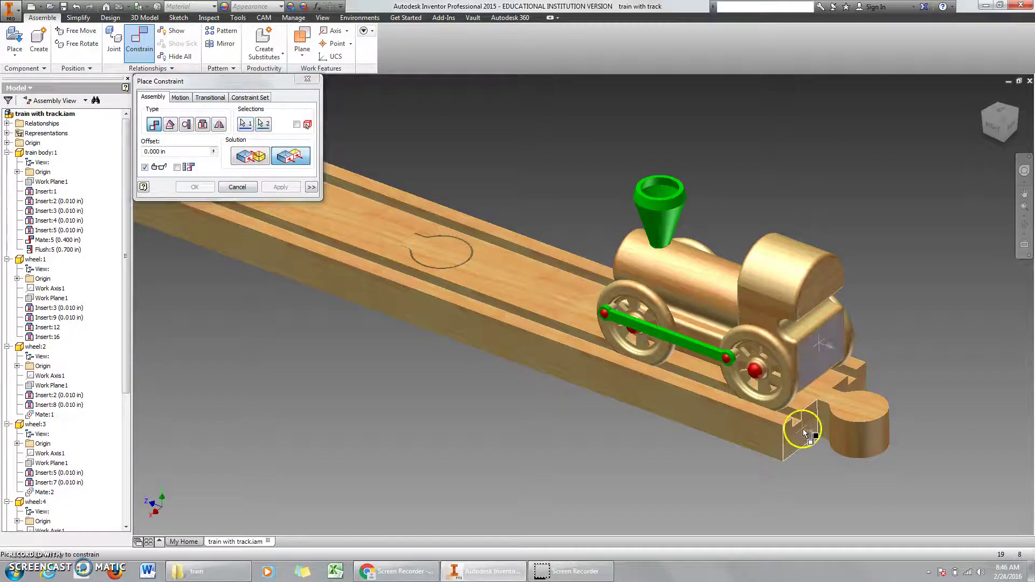
pyautogui.click(803, 429)
pyautogui.click(279, 188)
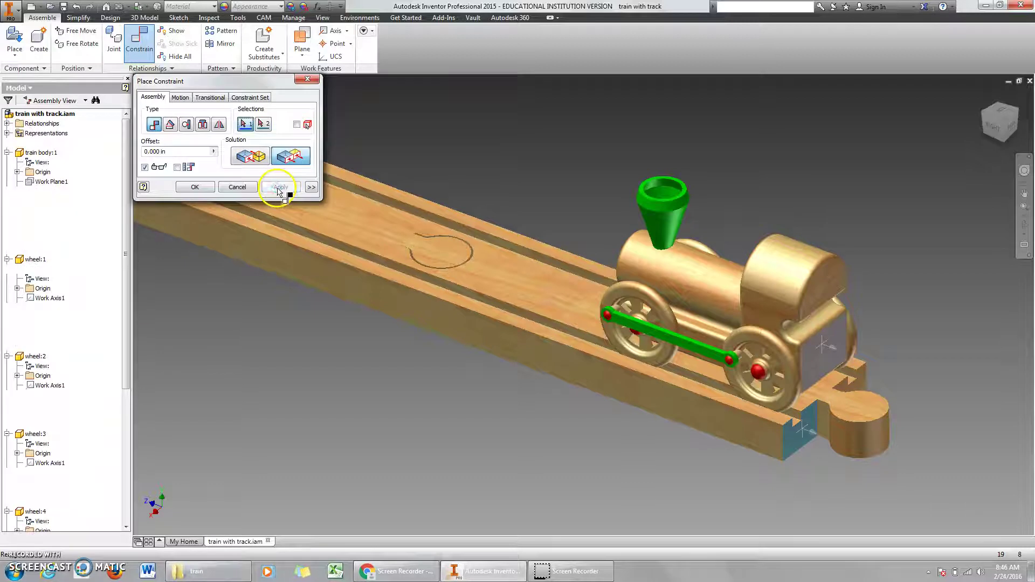
# Step: Drag the body and a wheel to confirm only the wheel turns, swinging the connecting rod
pyautogui.click(308, 79)
pyautogui.moveTo(659, 345); pyautogui.dragTo(617, 313)
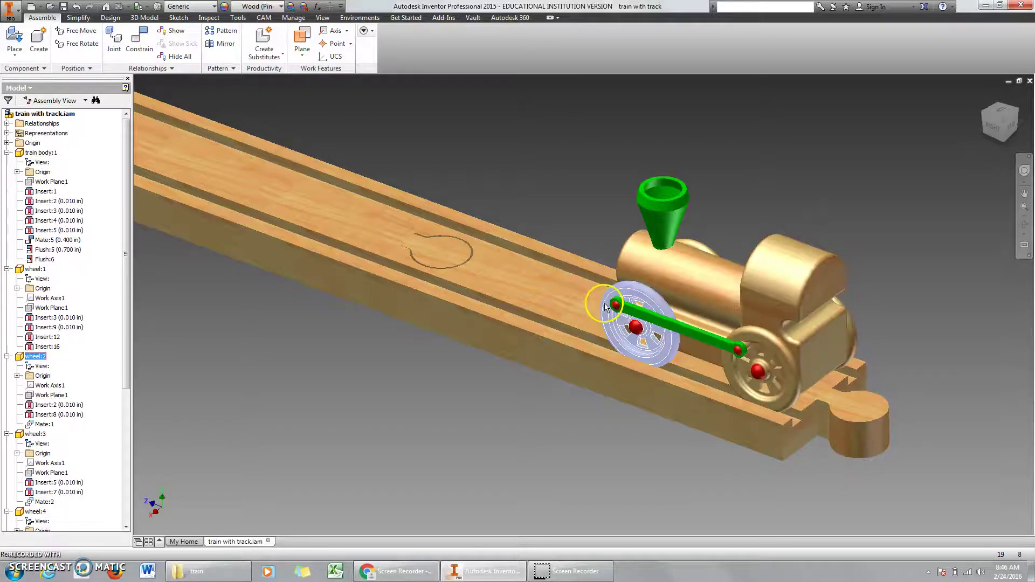
pyautogui.moveTo(750, 344); pyautogui.dragTo(643, 303)
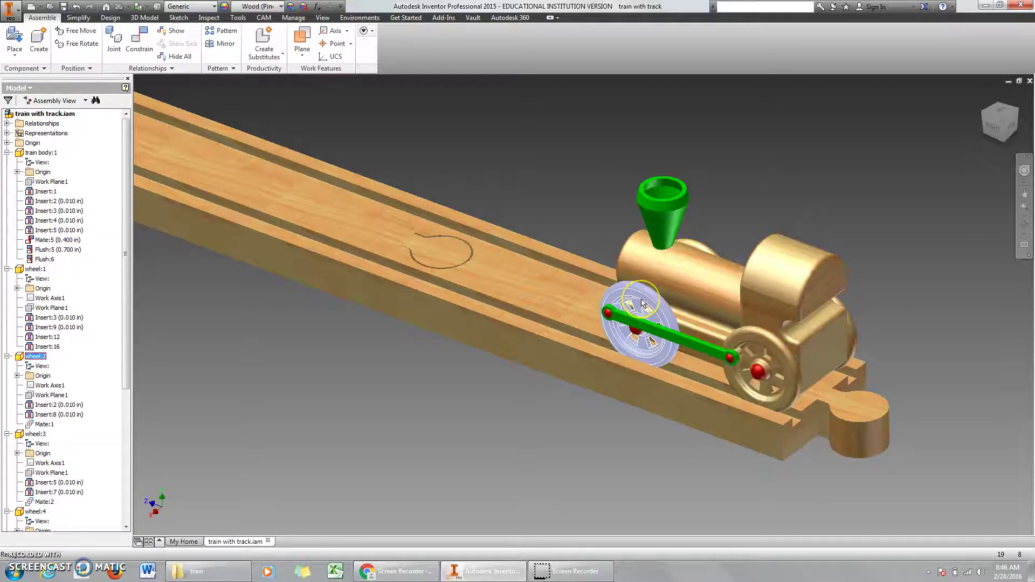
# Step: Add a 0.00 deg directed angle constraint between the front wheel edge and rear wheel axis
pyautogui.click(139, 39)
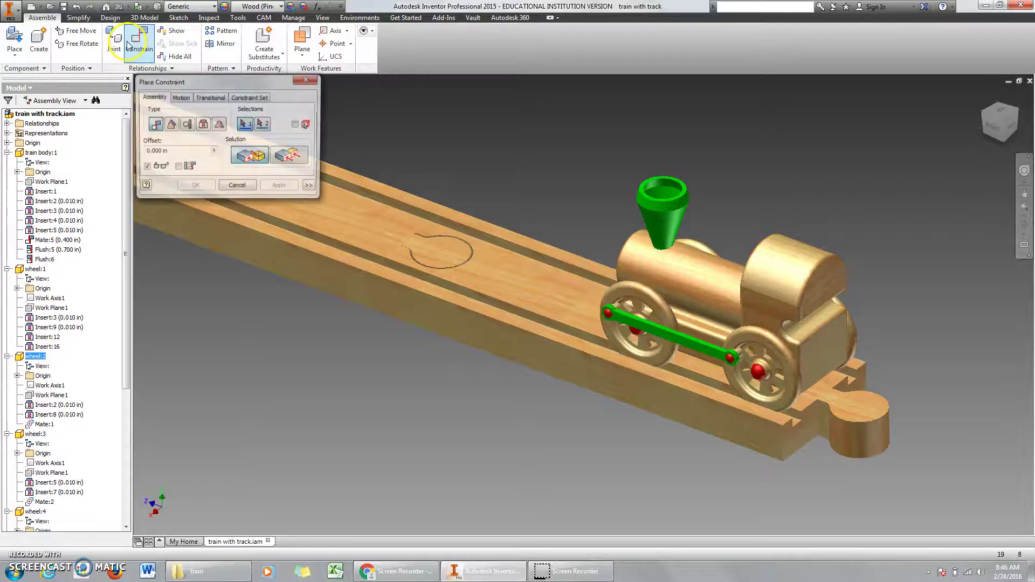
pyautogui.click(170, 124)
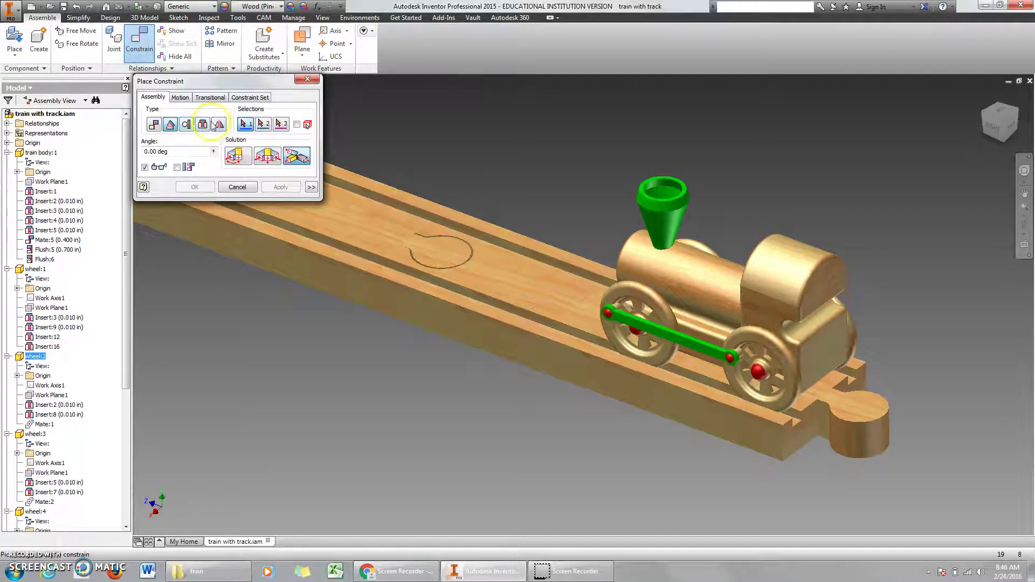
pyautogui.click(236, 157)
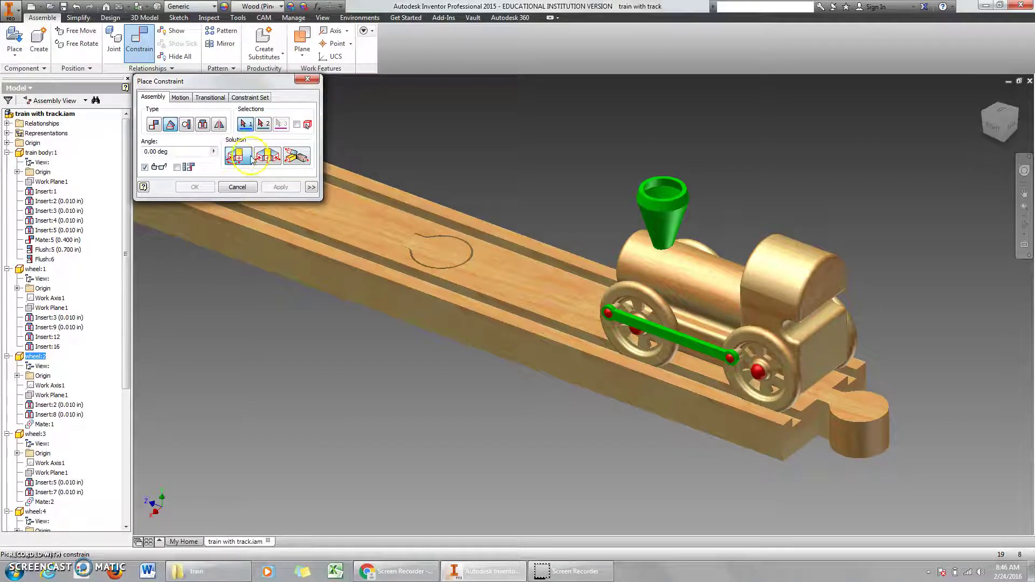
pyautogui.scroll(-5, 639, 321)
pyautogui.scroll(10, 639, 321)
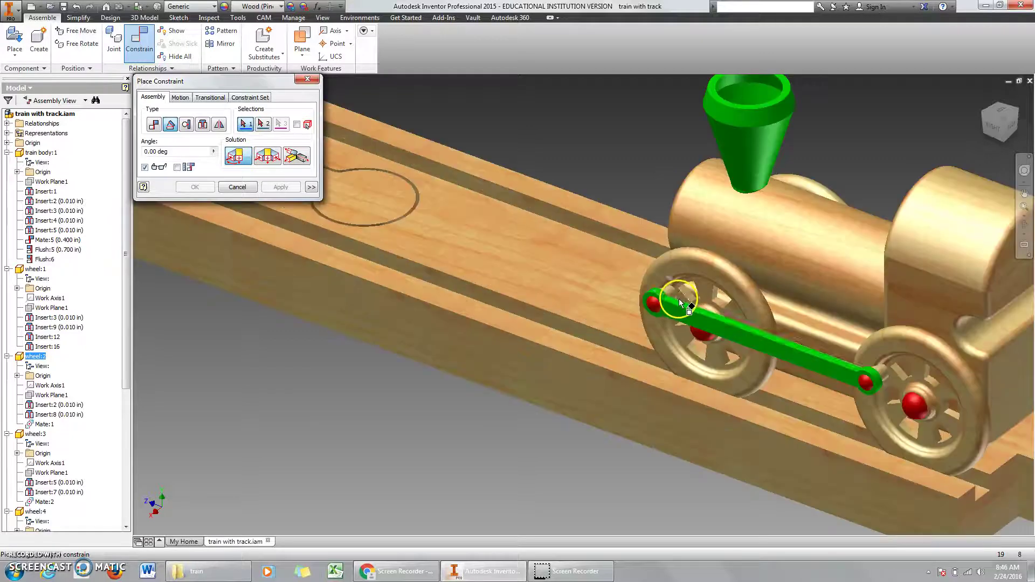
pyautogui.click(695, 294)
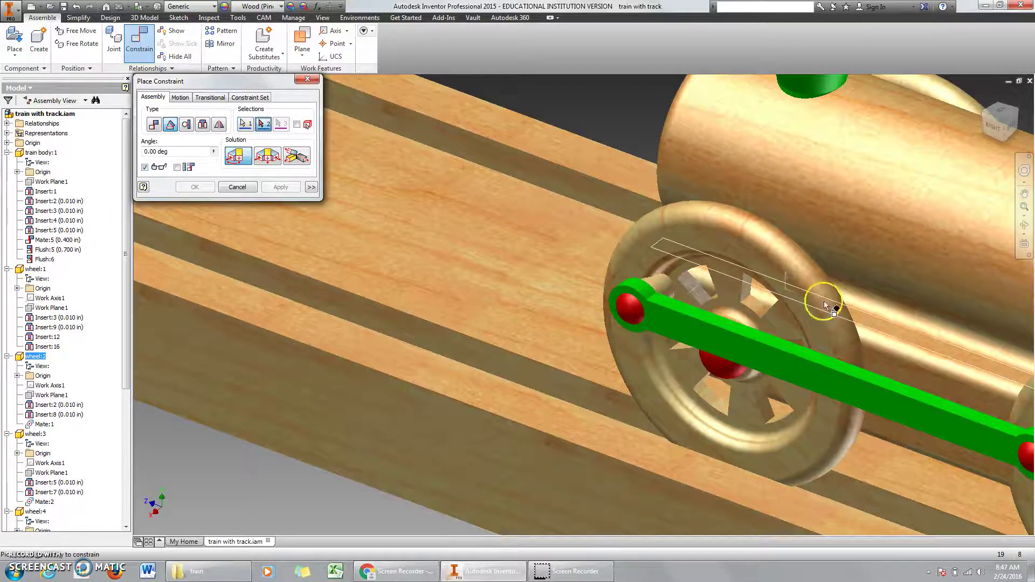
pyautogui.moveTo(913, 335); pyautogui.dragTo(703, 308, button='middle')
pyautogui.scroll(-3, 703, 309)
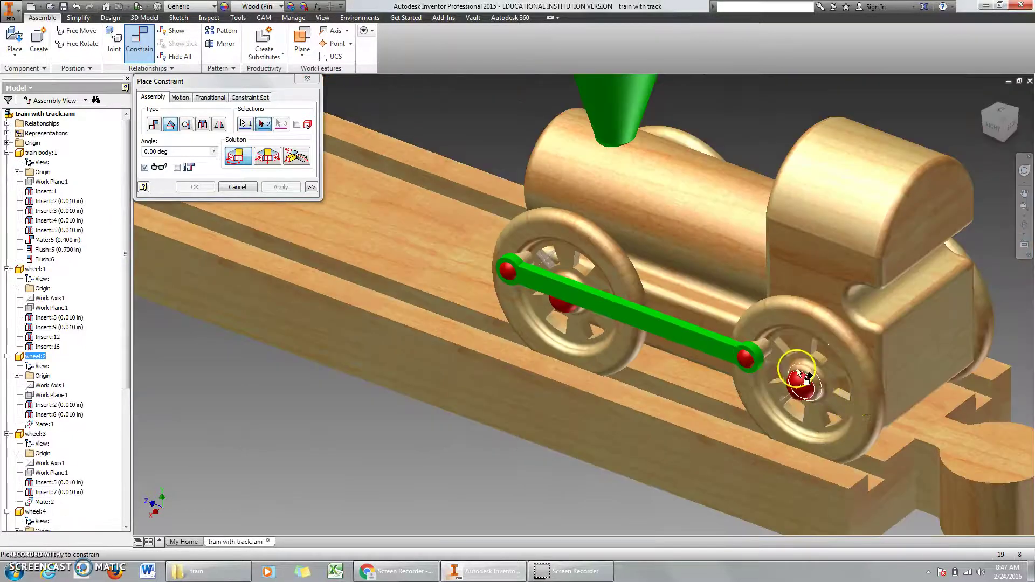
pyautogui.click(784, 347)
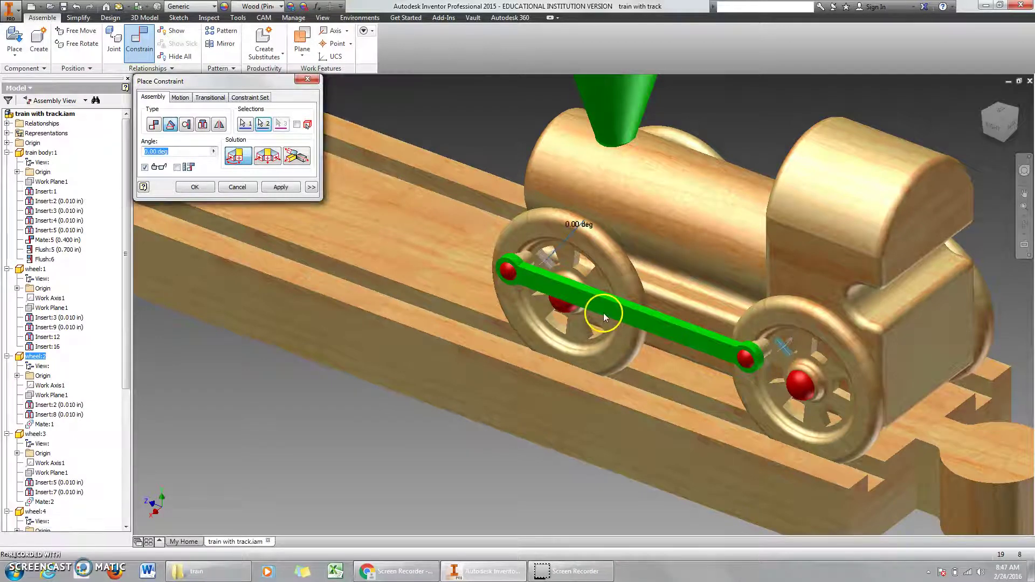
pyautogui.click(281, 187)
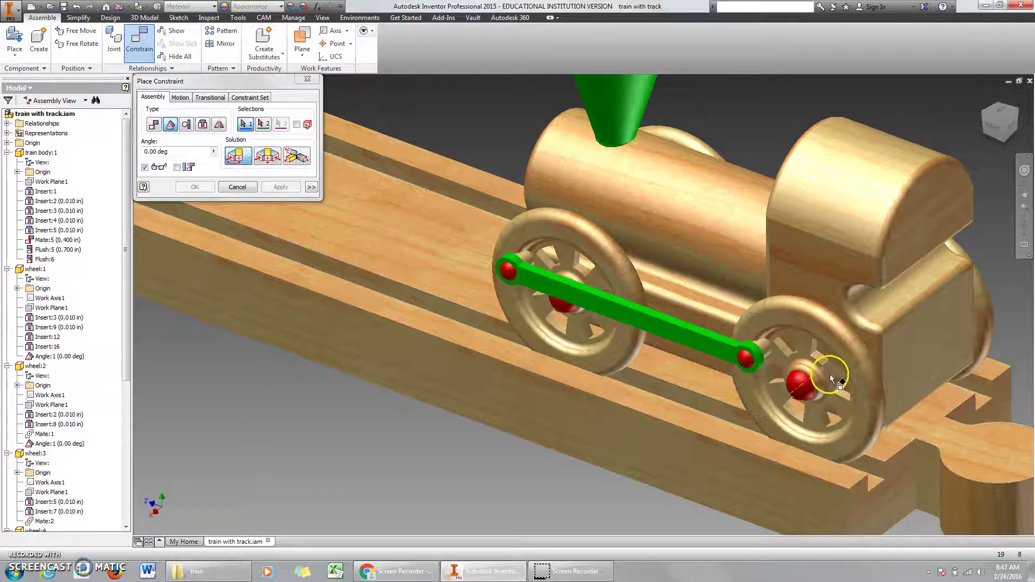
# Step: Constrain the rear wheel to the cab face with a 0.00 deg directed angle
pyautogui.click(782, 346)
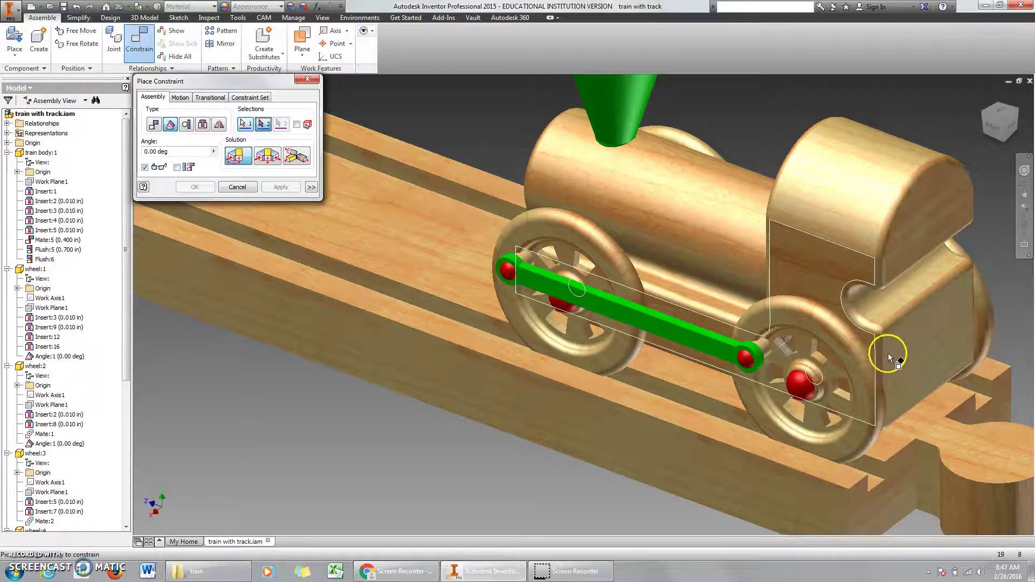
pyautogui.click(904, 345)
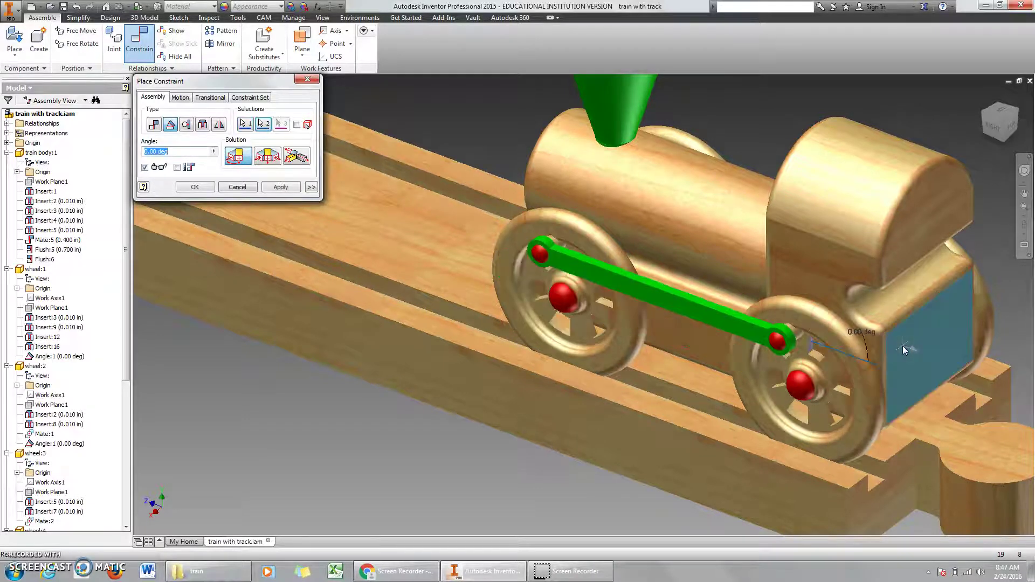
pyautogui.click(291, 189)
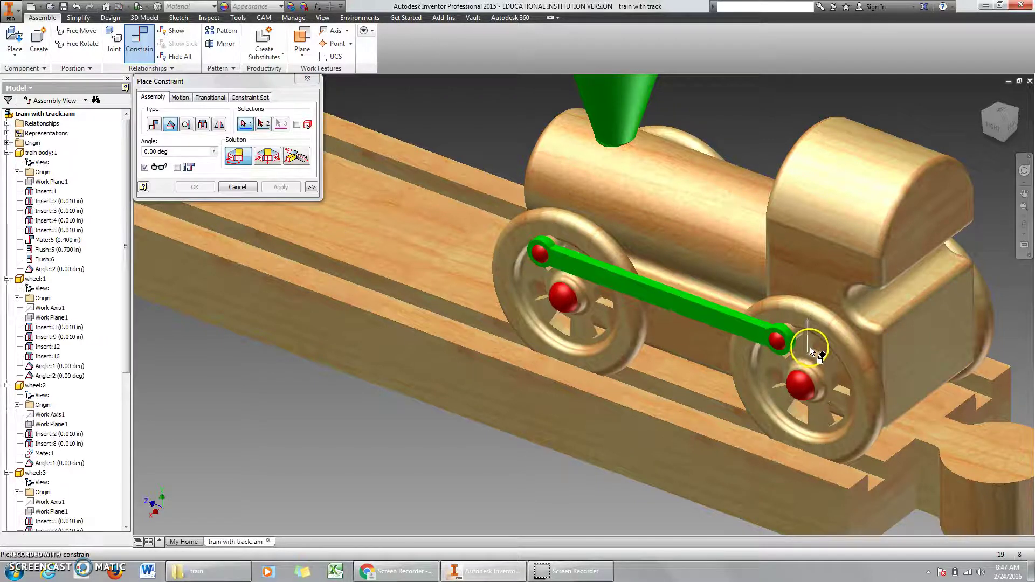
# Step: Pick the rear wheel for another angle constraint and orbit the view toward the back
pyautogui.click(813, 349)
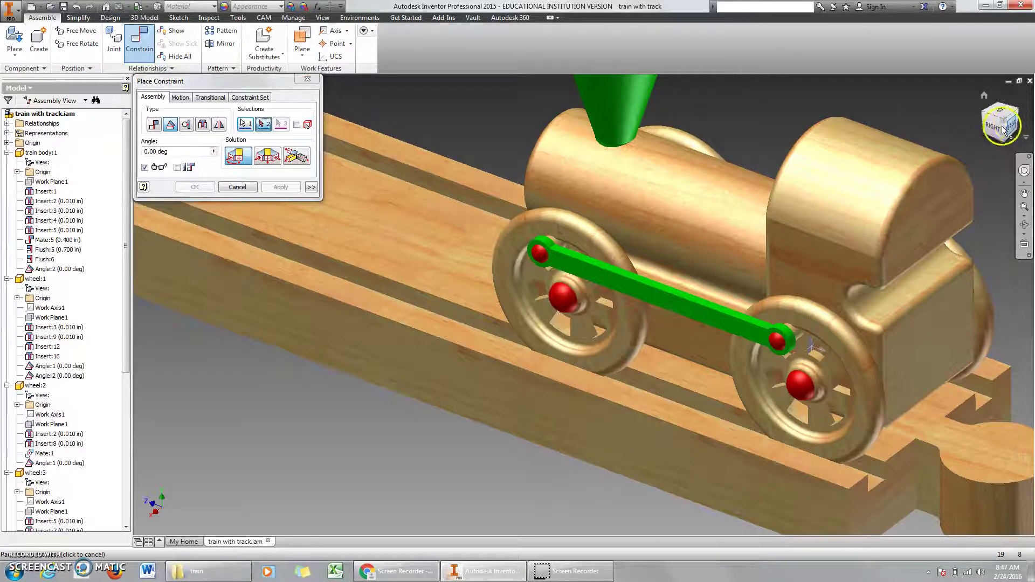
pyautogui.moveTo(992, 125); pyautogui.dragTo(920, 128)
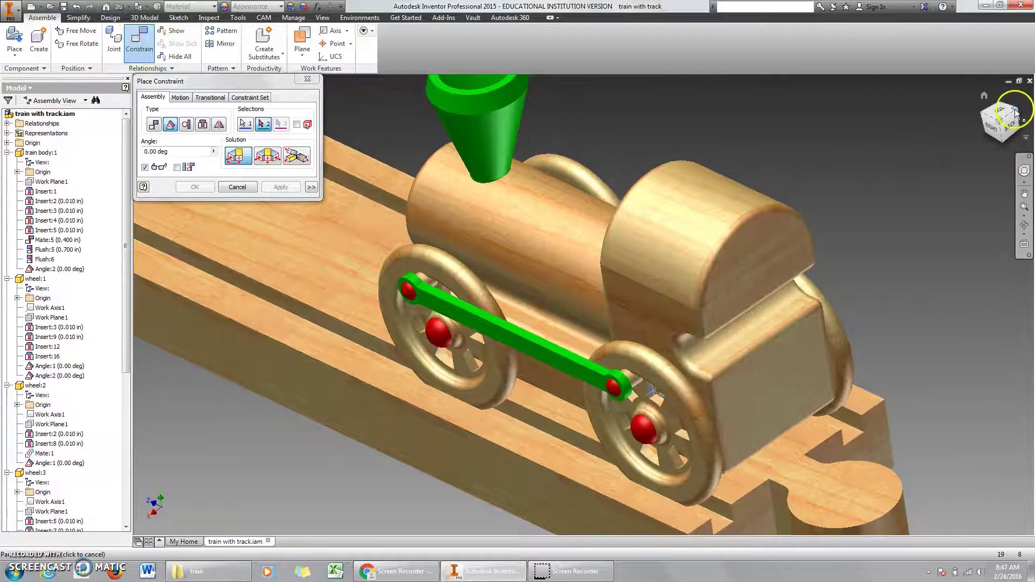
pyautogui.moveTo(1016, 113); pyautogui.dragTo(758, 129)
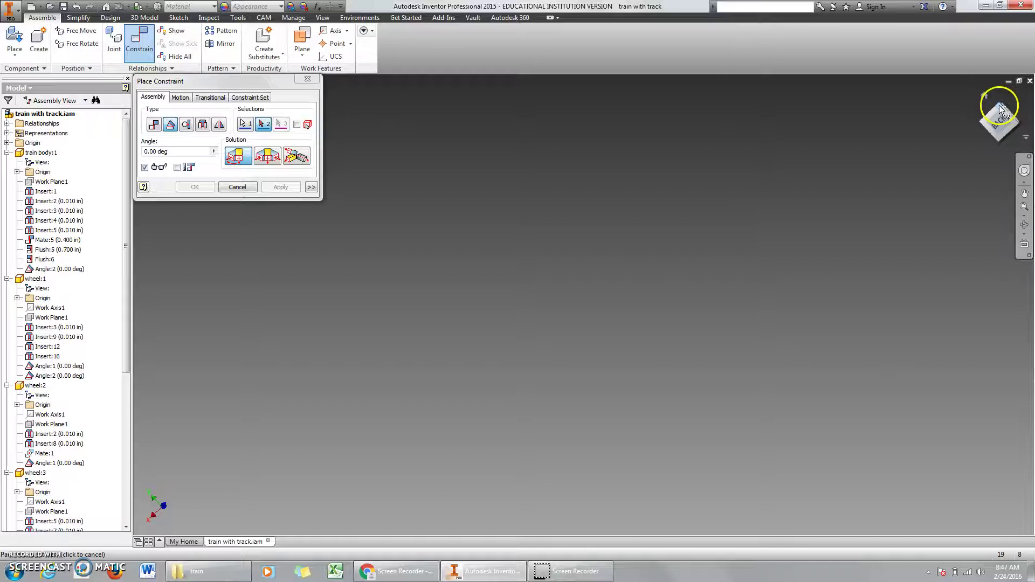
# Step: Complete the 0.00 deg angle constraint Angle:3 to the far-side wheel
pyautogui.moveTo(1001, 108); pyautogui.dragTo(680, 281)
pyautogui.scroll(-5, 681, 282)
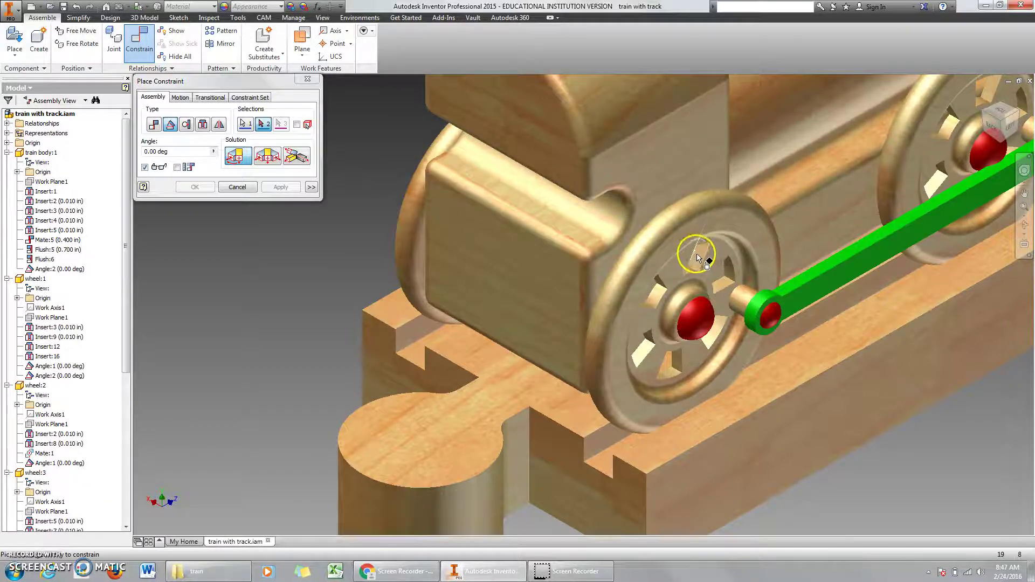
pyautogui.click(659, 285)
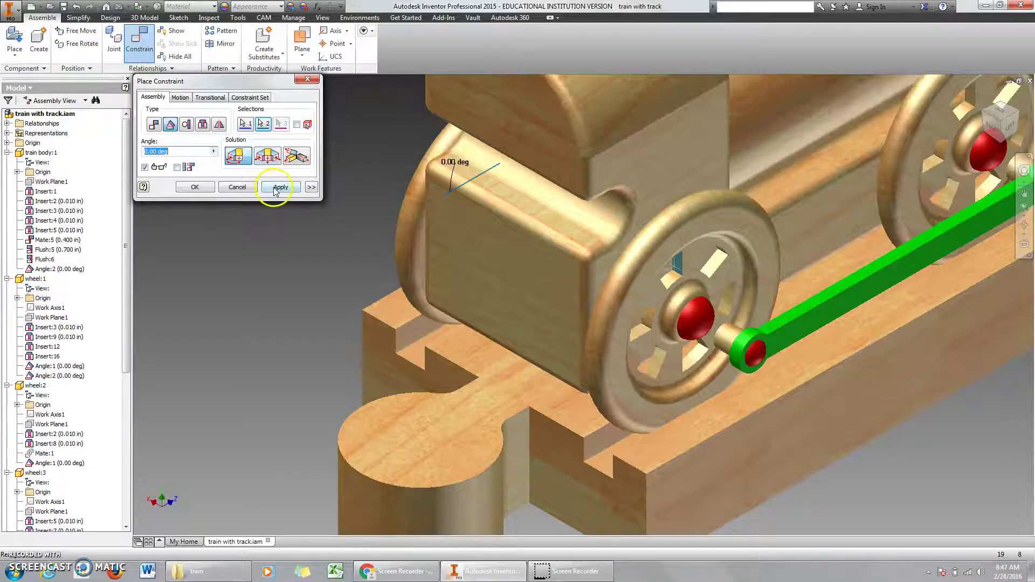
pyautogui.click(277, 187)
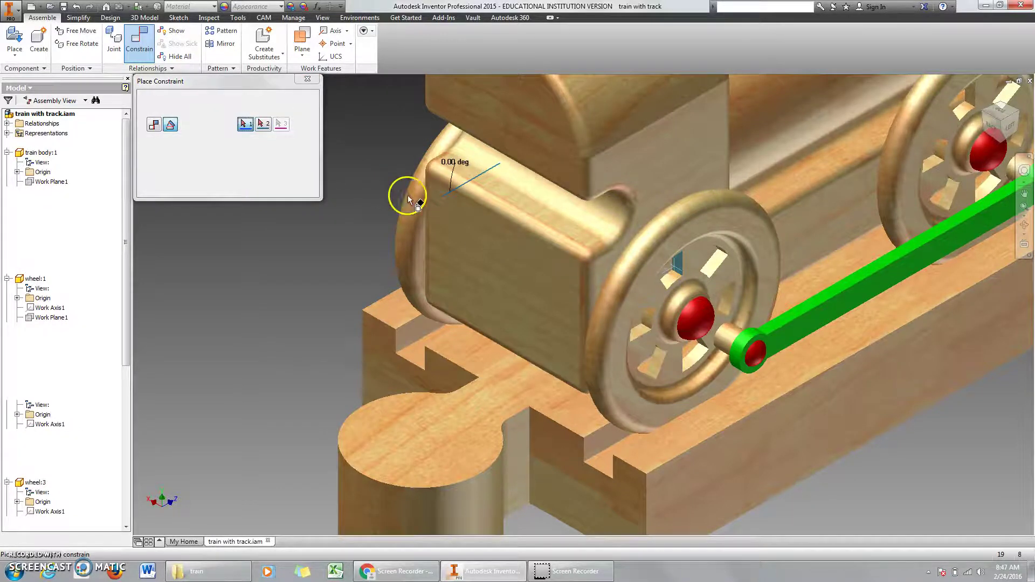
# Step: Add a last angle constraint between the front and rear wheels, then close constraint placement
pyautogui.click(678, 265)
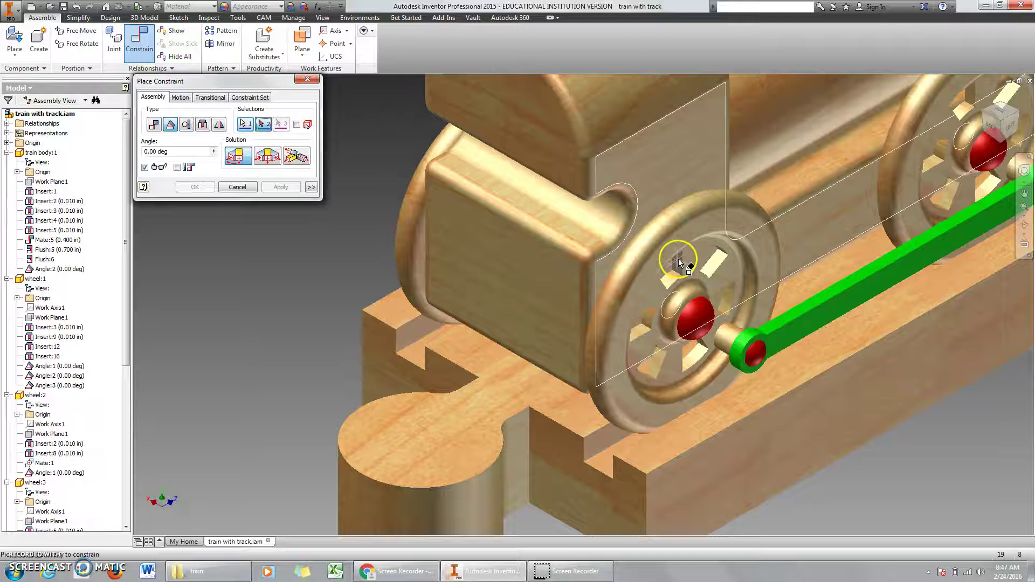
pyautogui.scroll(2, 772, 219)
pyautogui.click(875, 146)
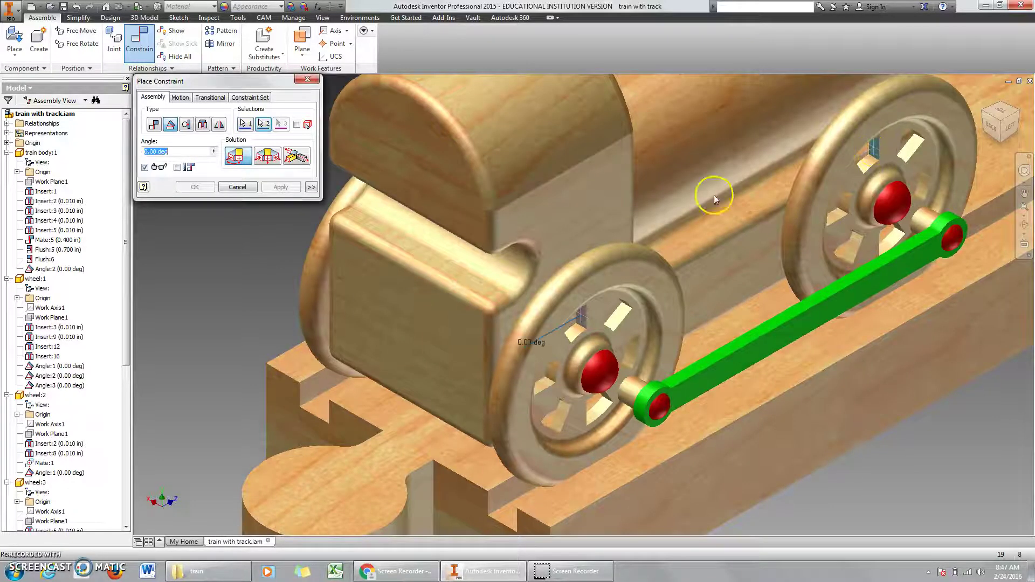
pyautogui.click(275, 188)
pyautogui.click(238, 186)
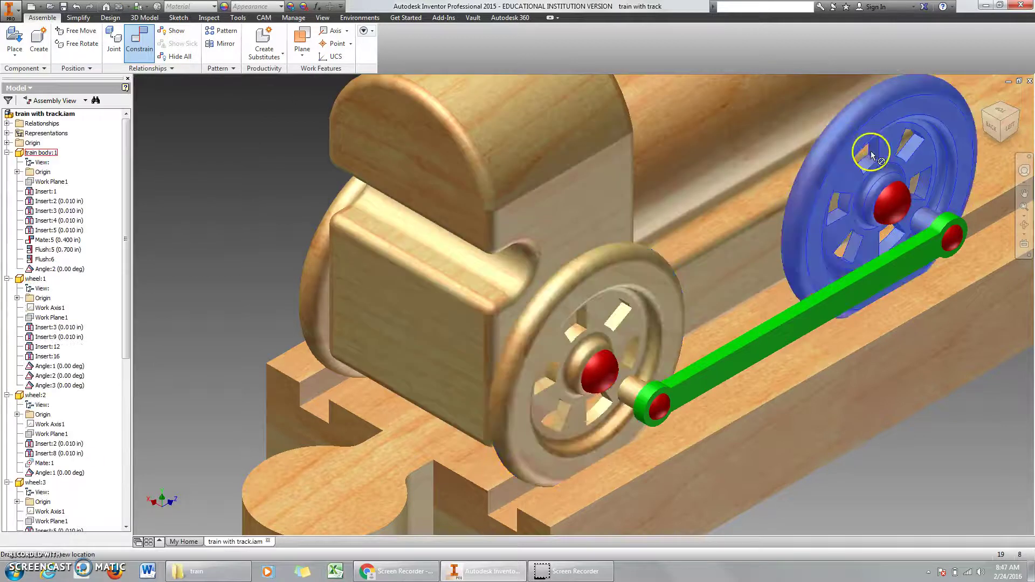
# Step: Inspect the wheel, track and body, then select the body's Angle:2 constraint in the browser
pyautogui.click(301, 282)
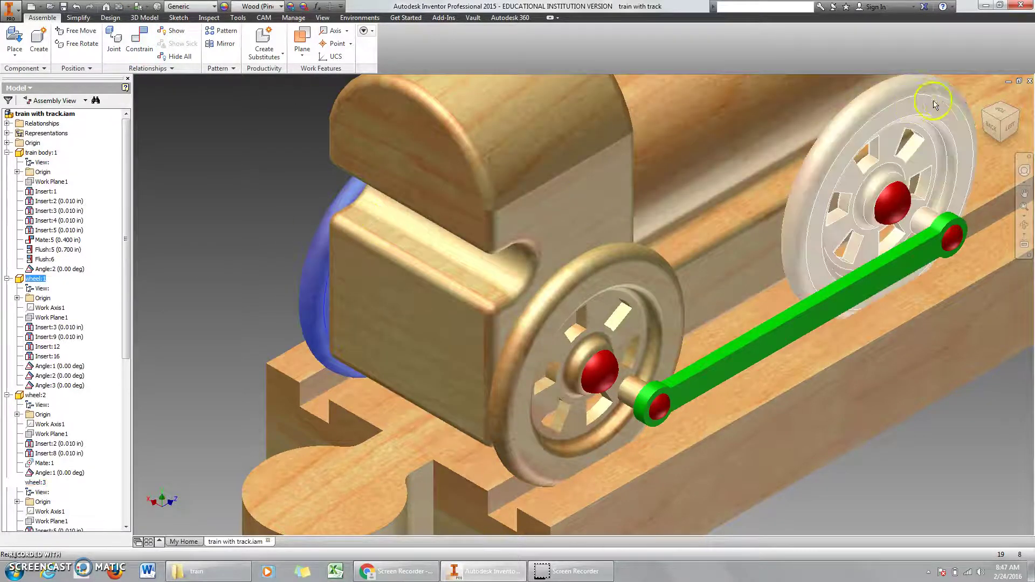
pyautogui.click(985, 116)
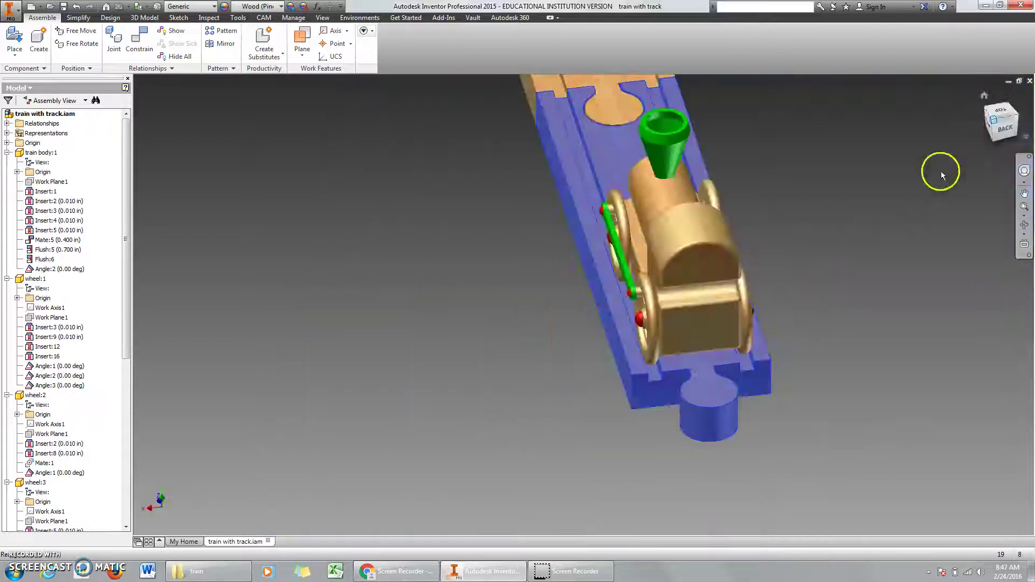
pyautogui.scroll(10, 656, 342)
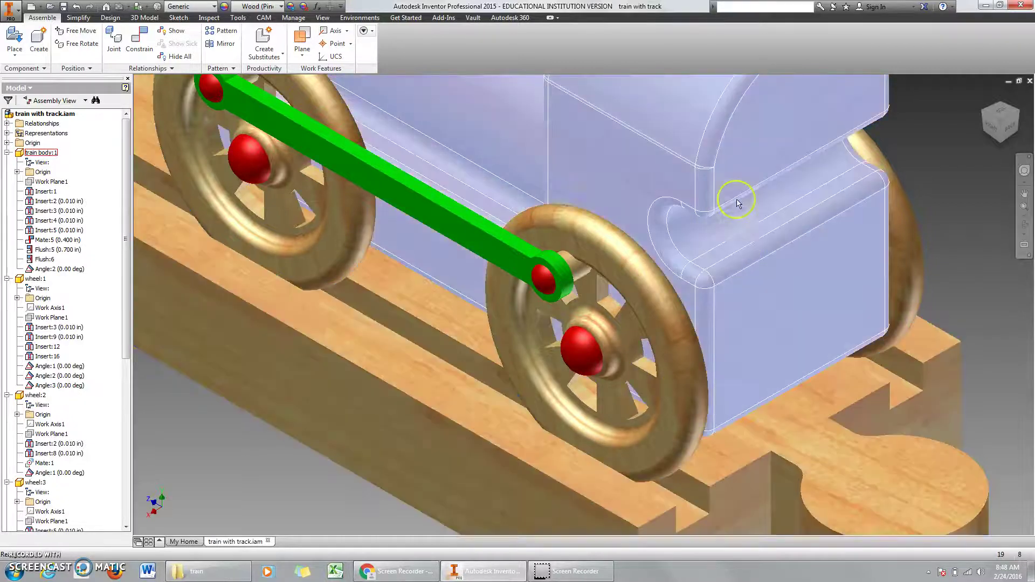
pyautogui.click(736, 198)
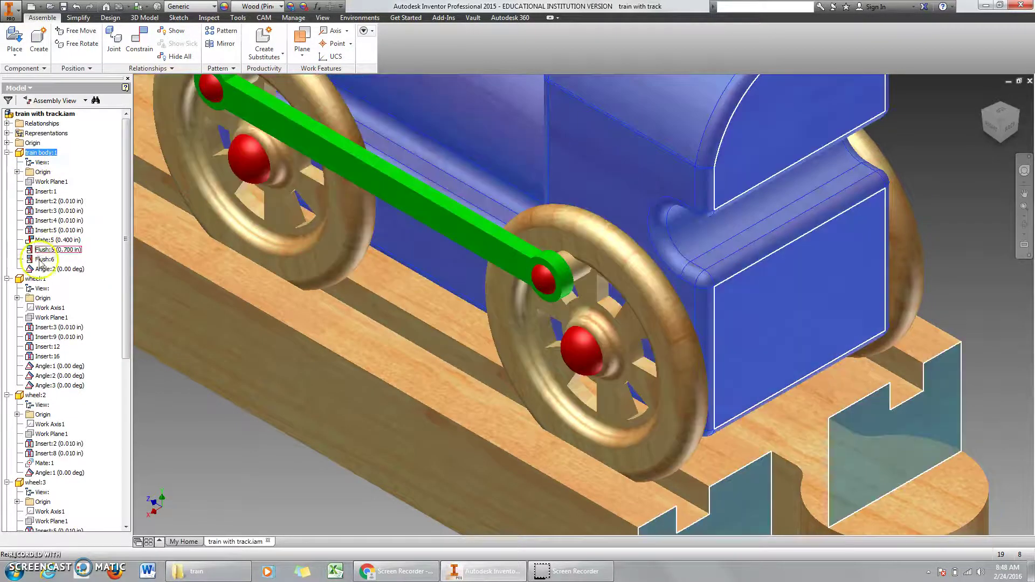
pyautogui.click(42, 269)
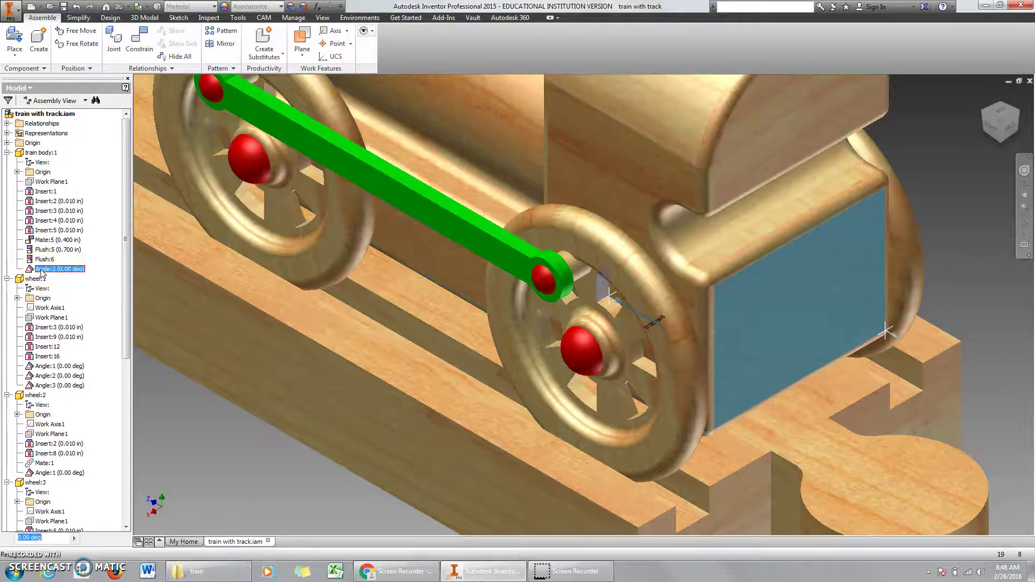
pyautogui.rightClick(43, 273)
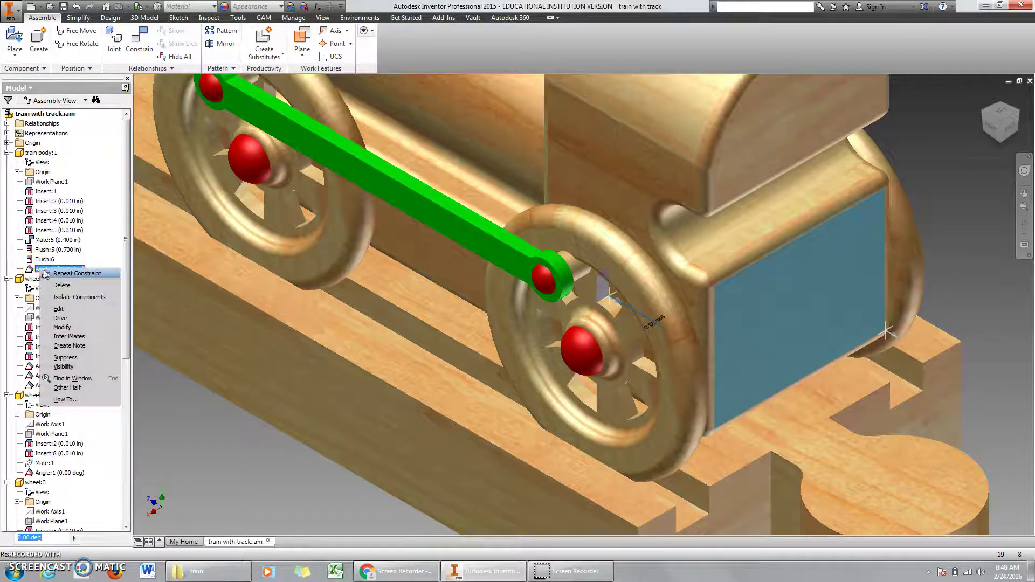
pyautogui.click(61, 318)
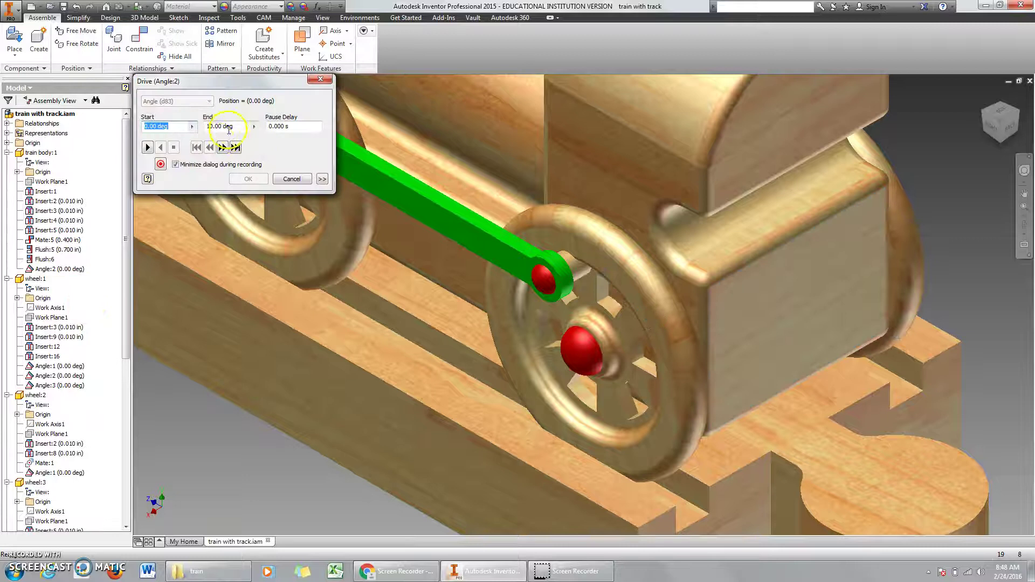
pyautogui.click(226, 127)
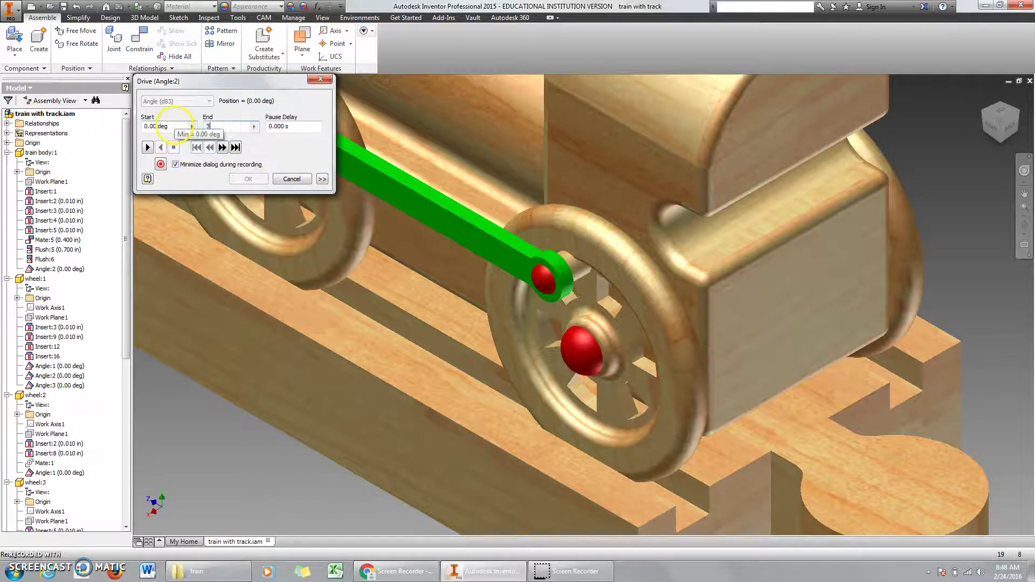
pyautogui.click(152, 148)
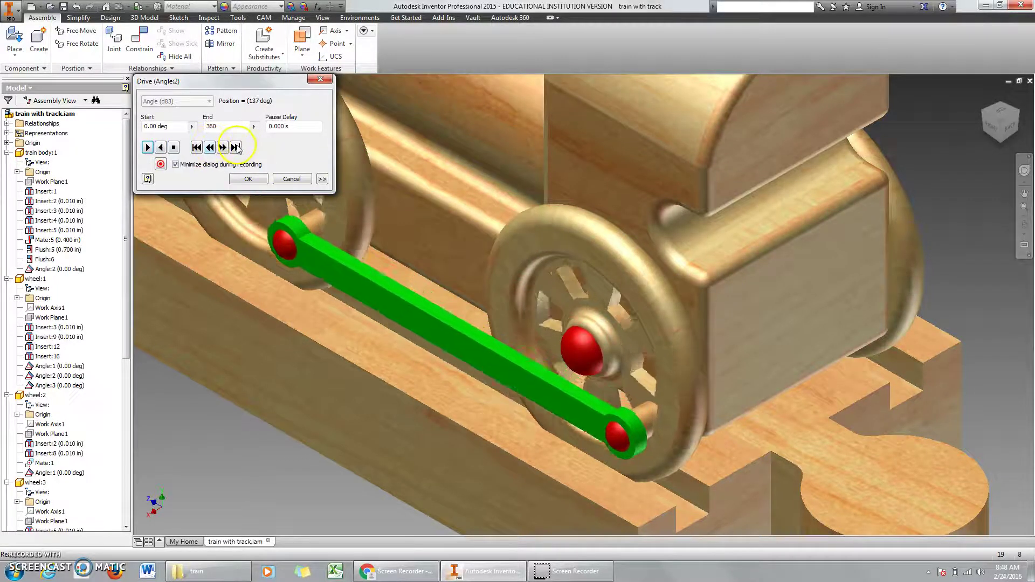
pyautogui.click(161, 148)
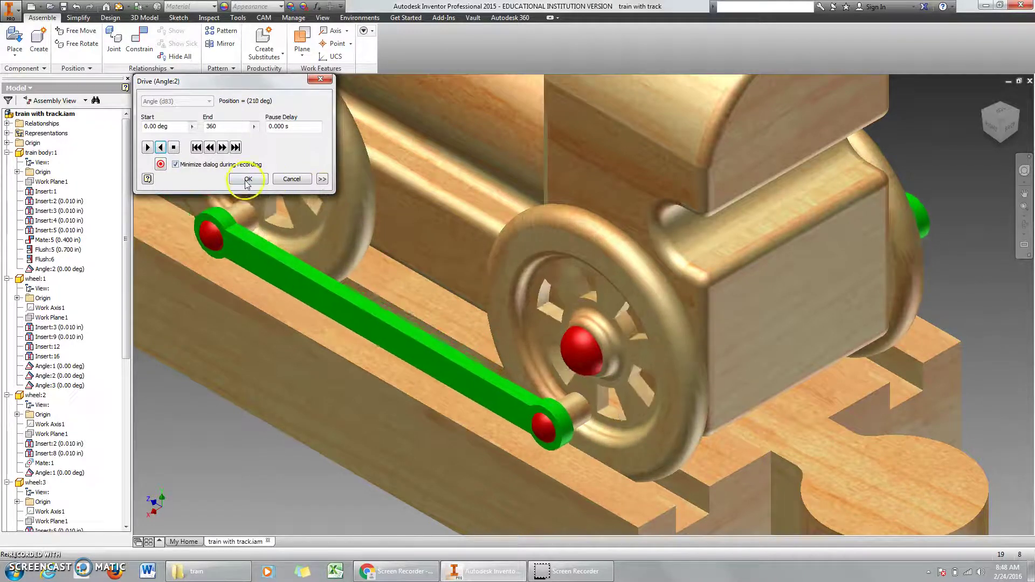
pyautogui.click(291, 180)
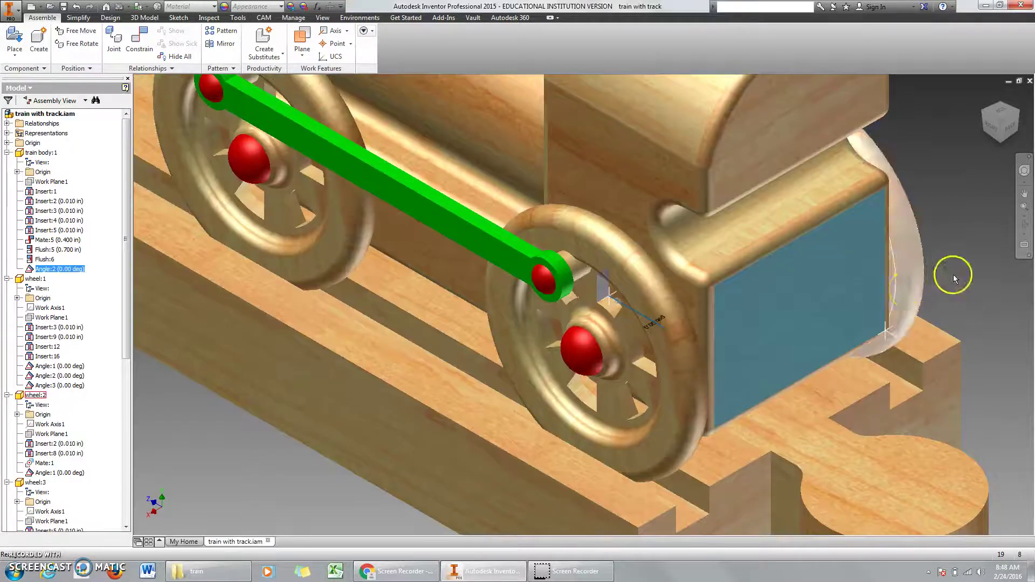
pyautogui.click(952, 273)
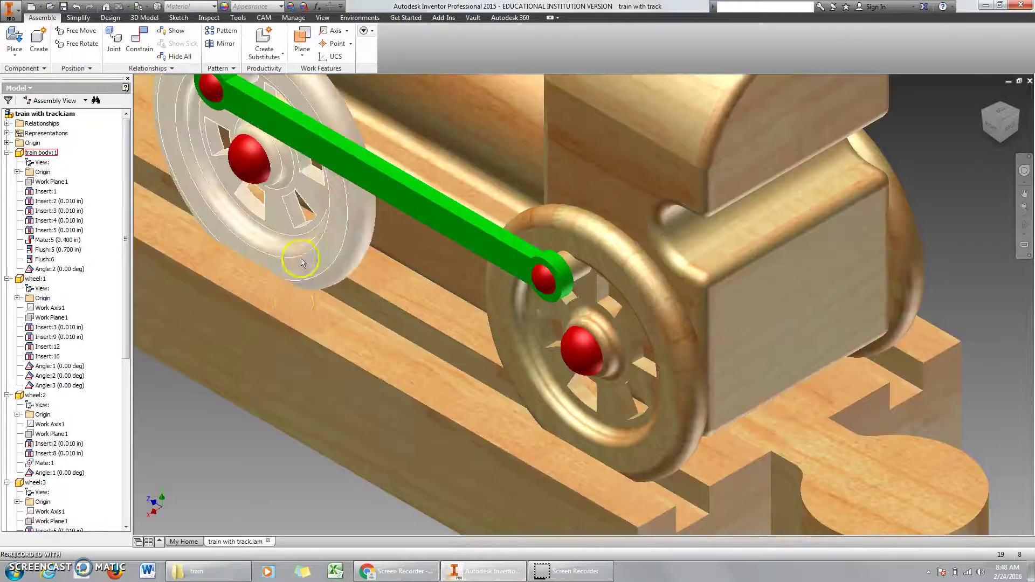
# Step: Set the train body's Angle:2 constraint to 100 deg
pyautogui.click(316, 411)
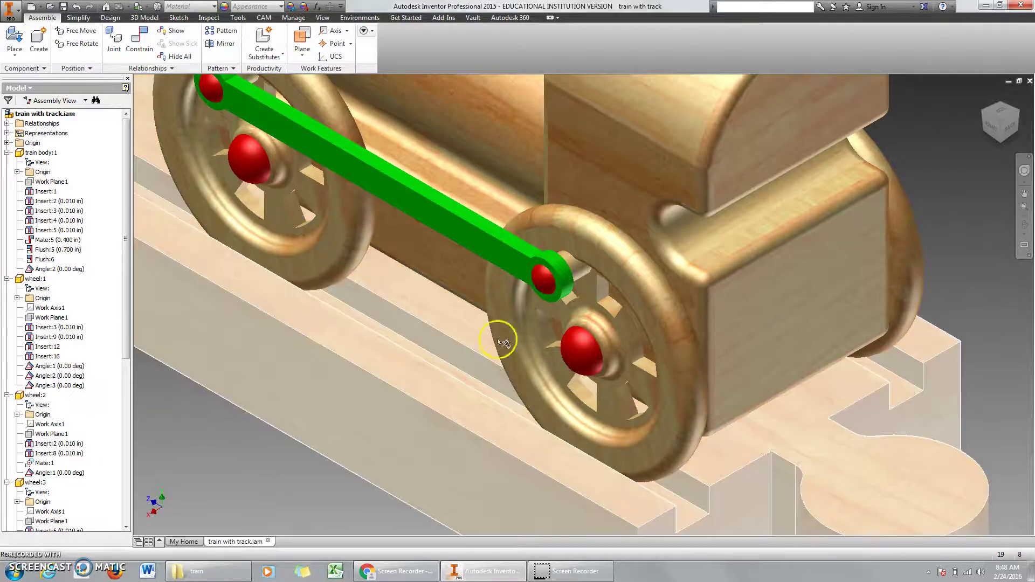
pyautogui.click(687, 310)
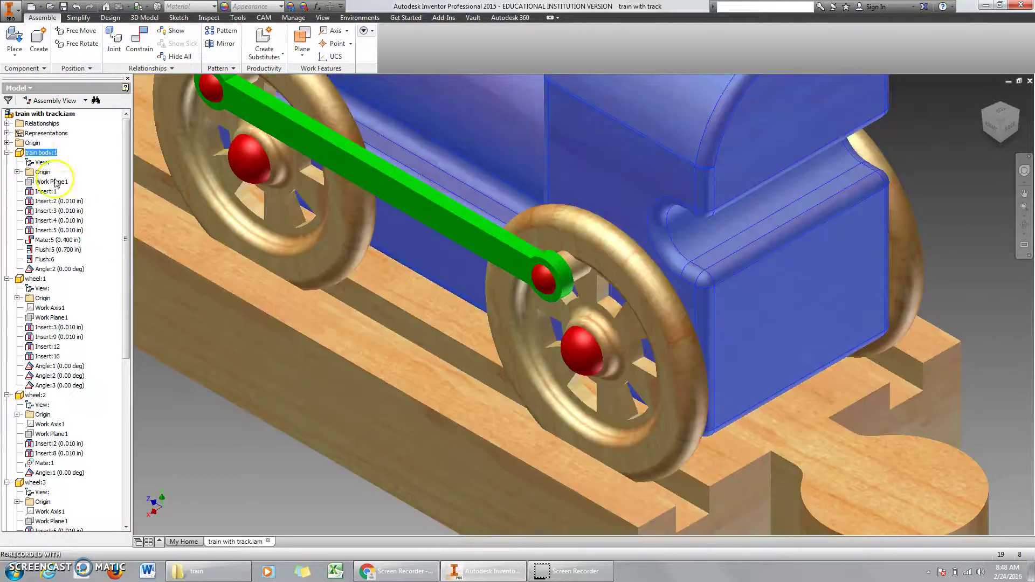
pyautogui.click(43, 259)
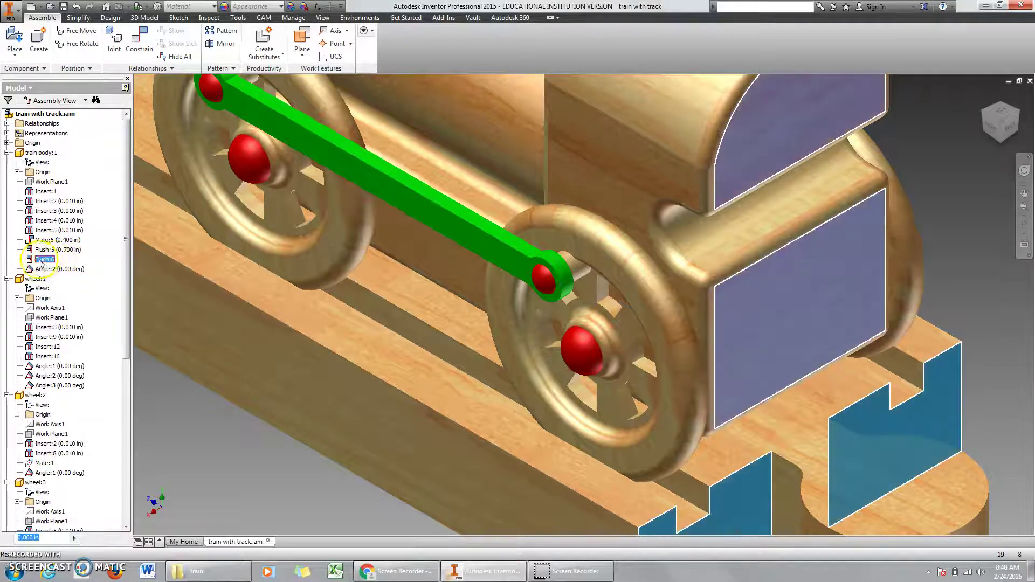
pyautogui.click(58, 269)
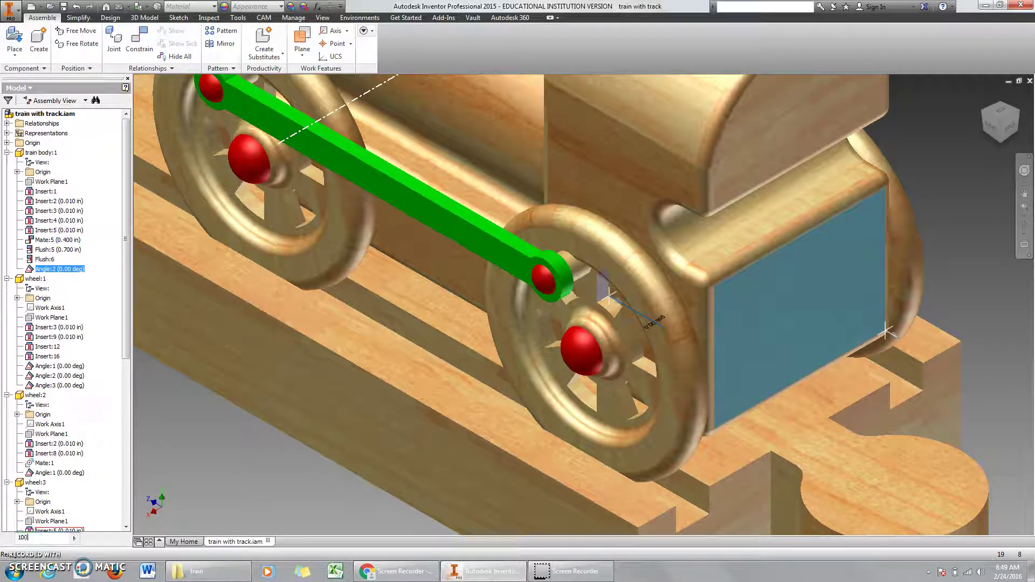
pyautogui.press('Return')
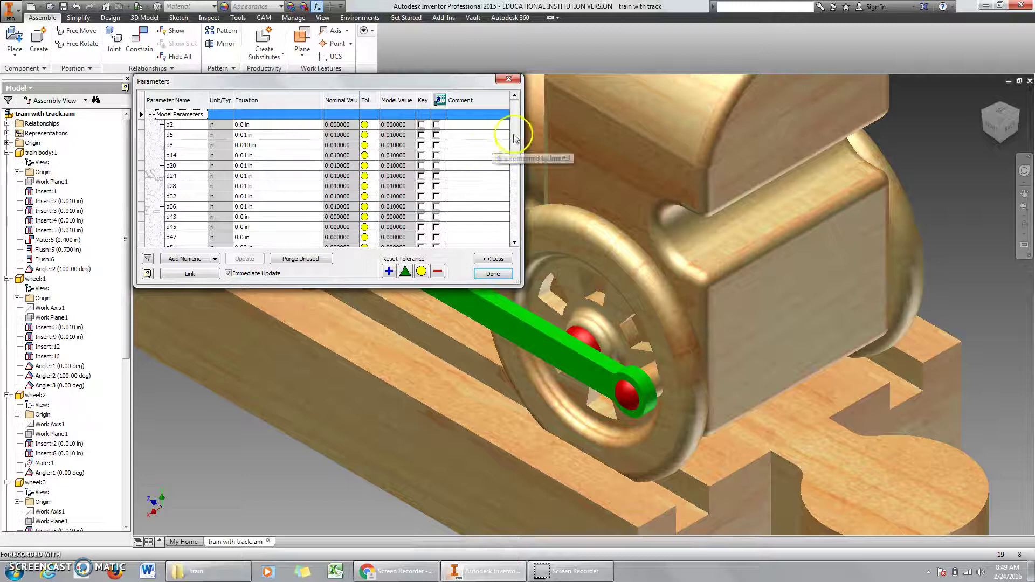
# Step: Rename the 100 deg parameter d83 to crank and close the Parameters list
pyautogui.scroll(-3, 512, 150)
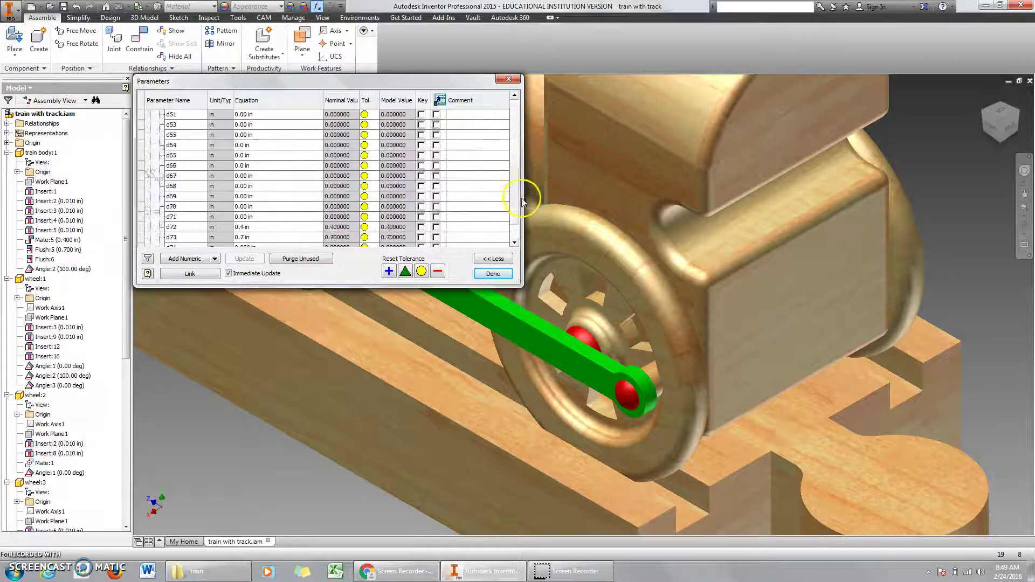
pyautogui.scroll(-3, 476, 186)
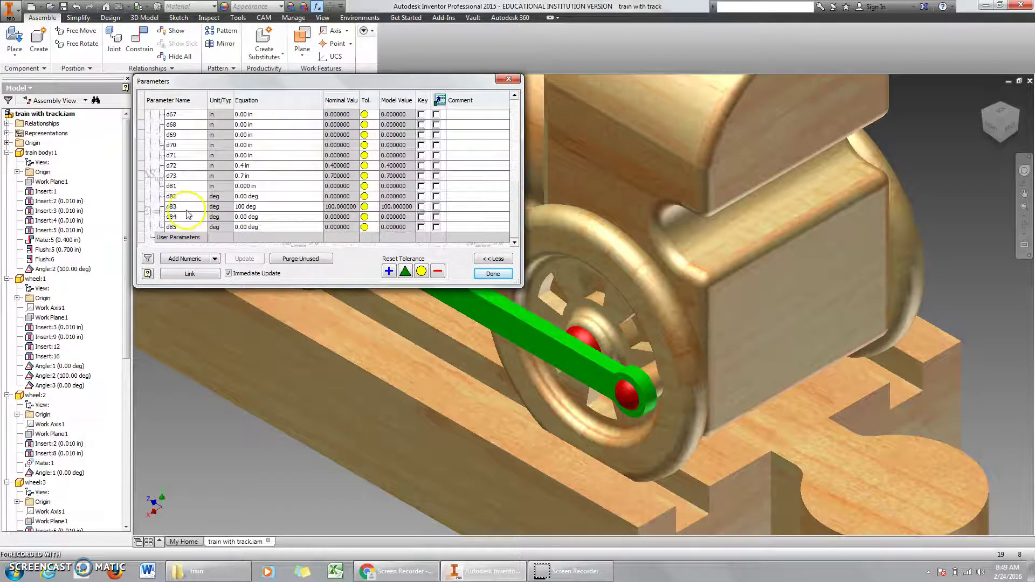
pyautogui.click(182, 207)
pyautogui.click(181, 206)
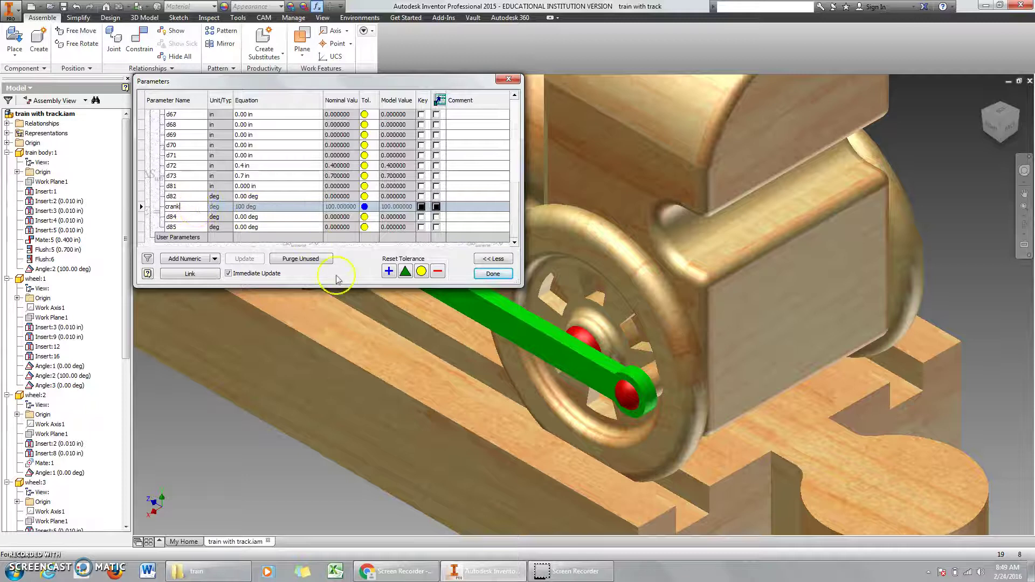
pyautogui.click(492, 274)
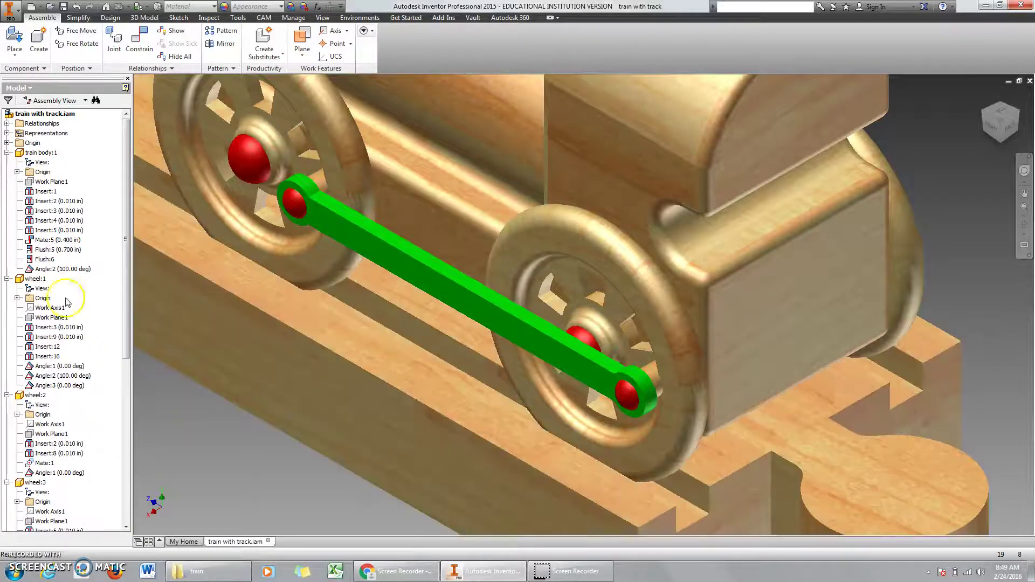
# Step: Reset the crank angle Angle:2 to 0 deg
pyautogui.click(62, 269)
pyautogui.write('0')
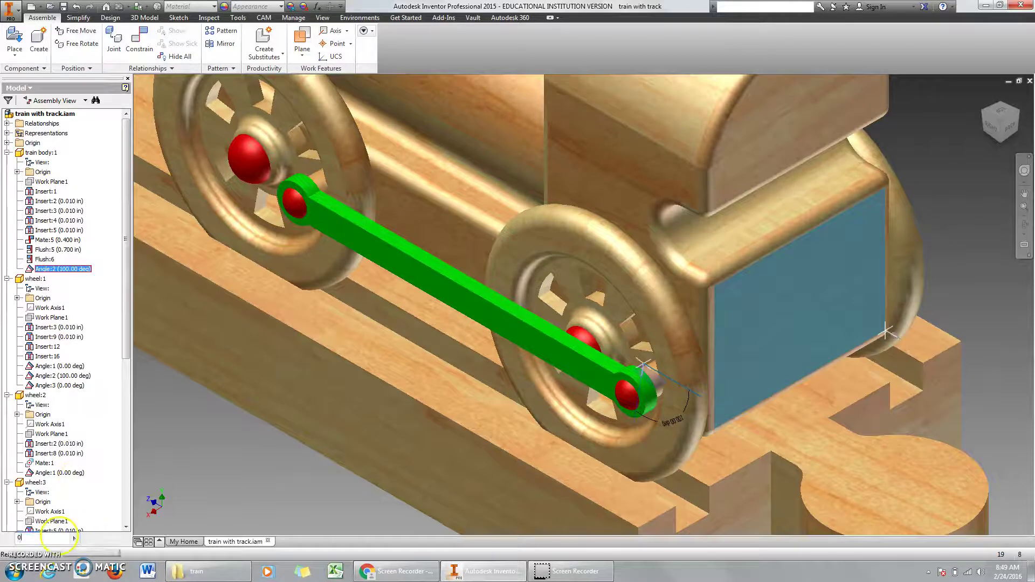
pyautogui.press('Return')
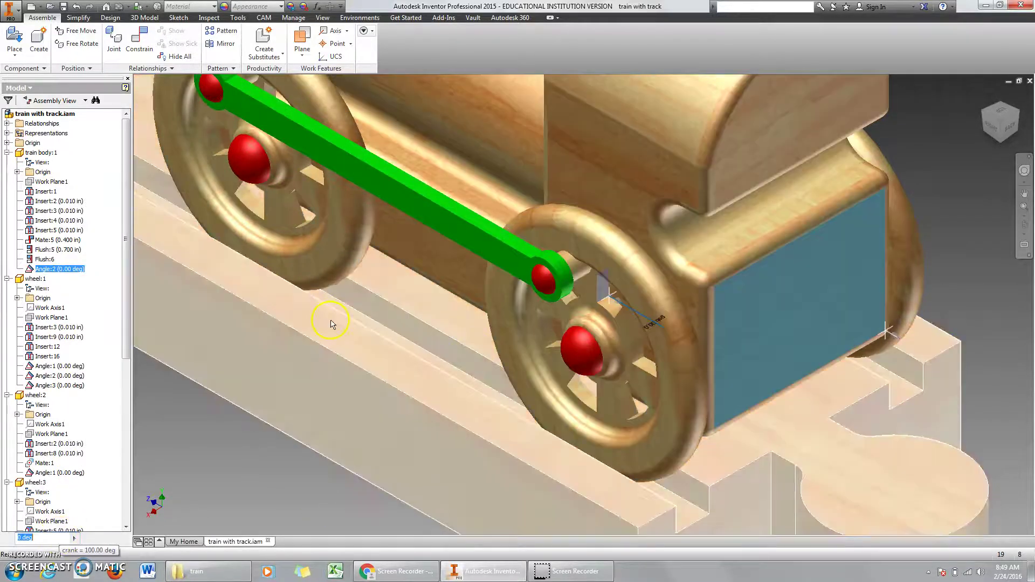
# Step: Open the train body's Flush:6 constraint for editing
pyautogui.press('Up')
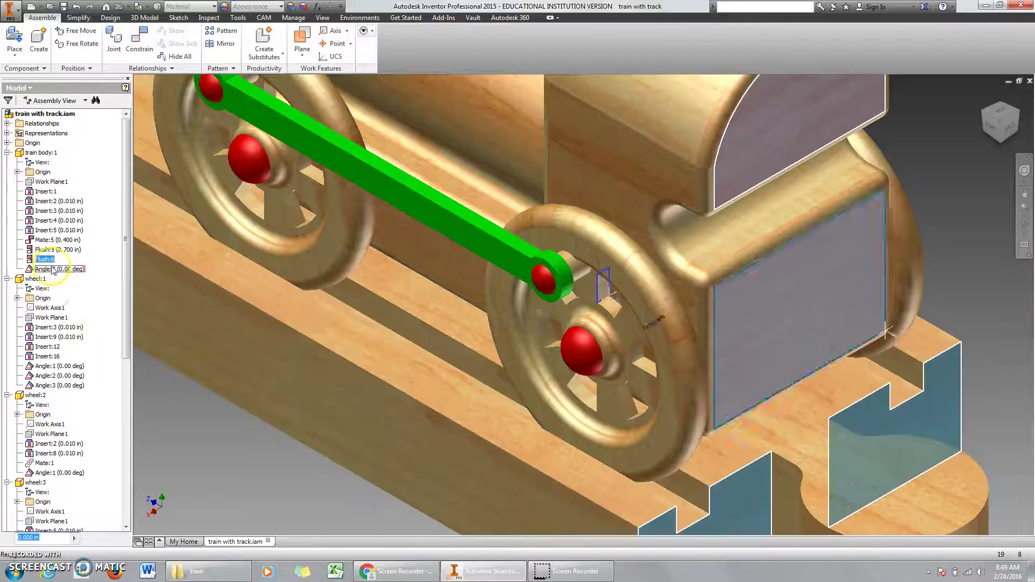
pyautogui.rightClick(46, 260)
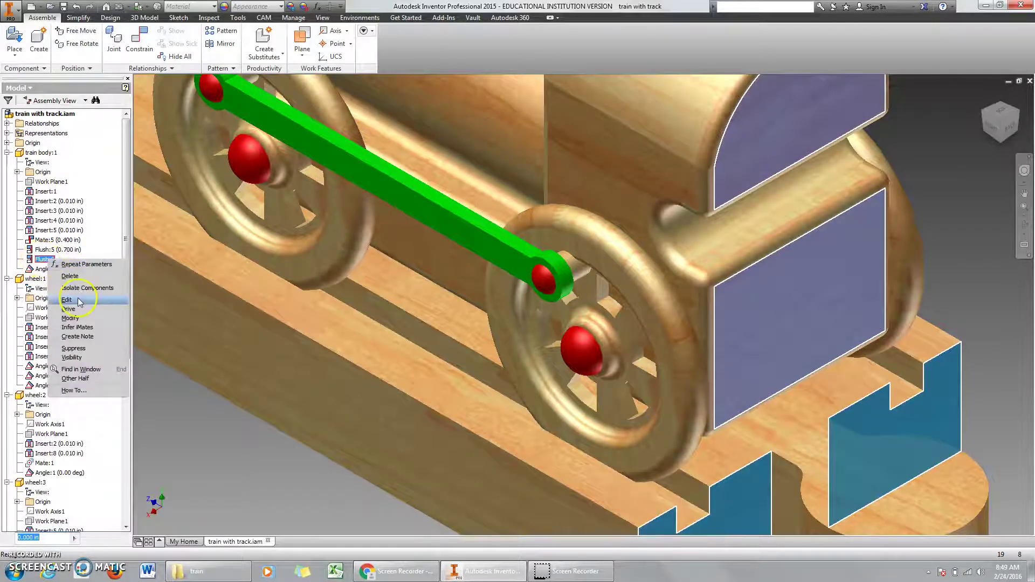
pyautogui.click(80, 301)
# Step: Enter 2.25in*3.14 as the Flush:6 offset and bring the whole train into view
pyautogui.click(171, 152)
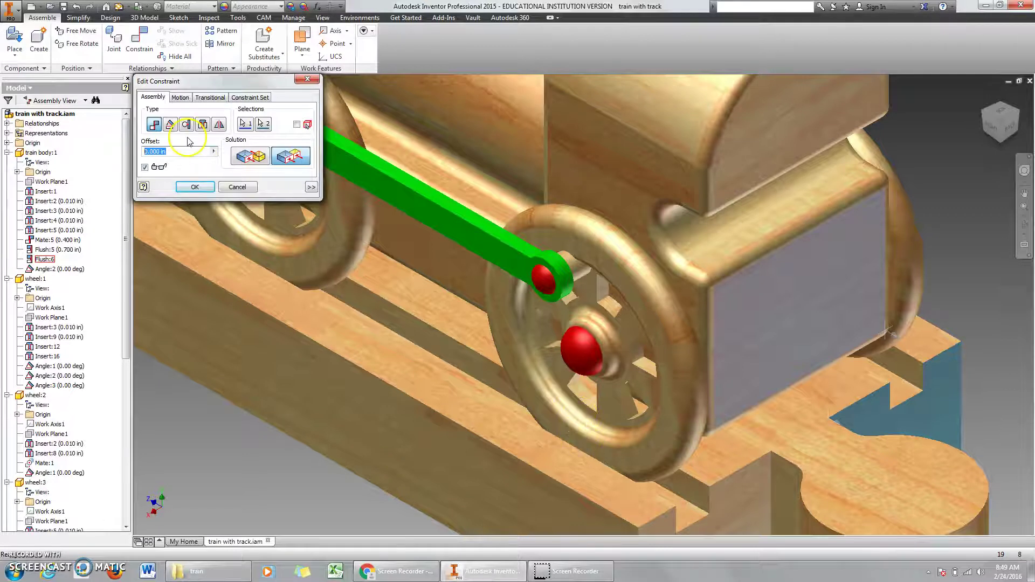
pyautogui.write('25in*3')
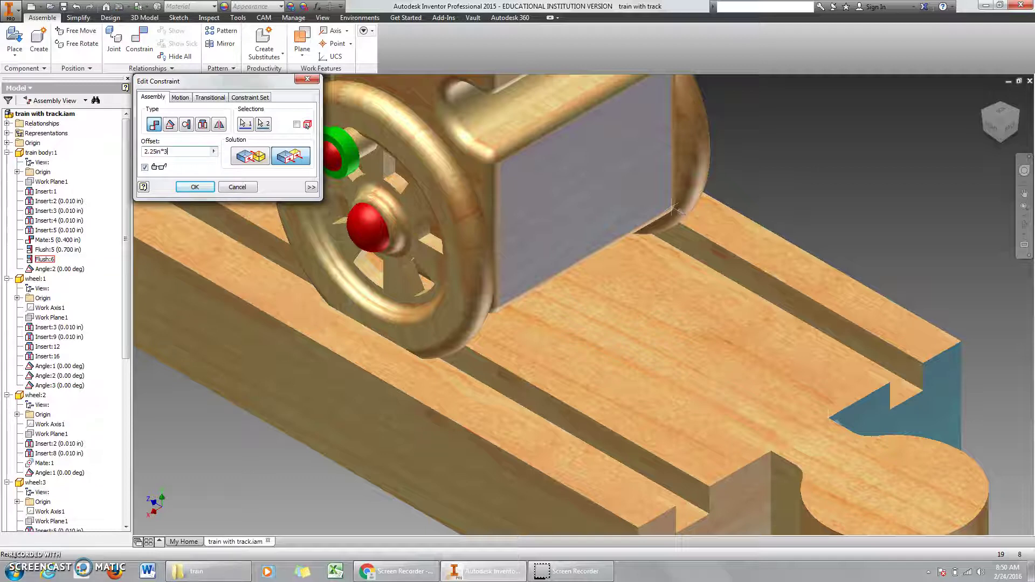
pyautogui.write('.14')
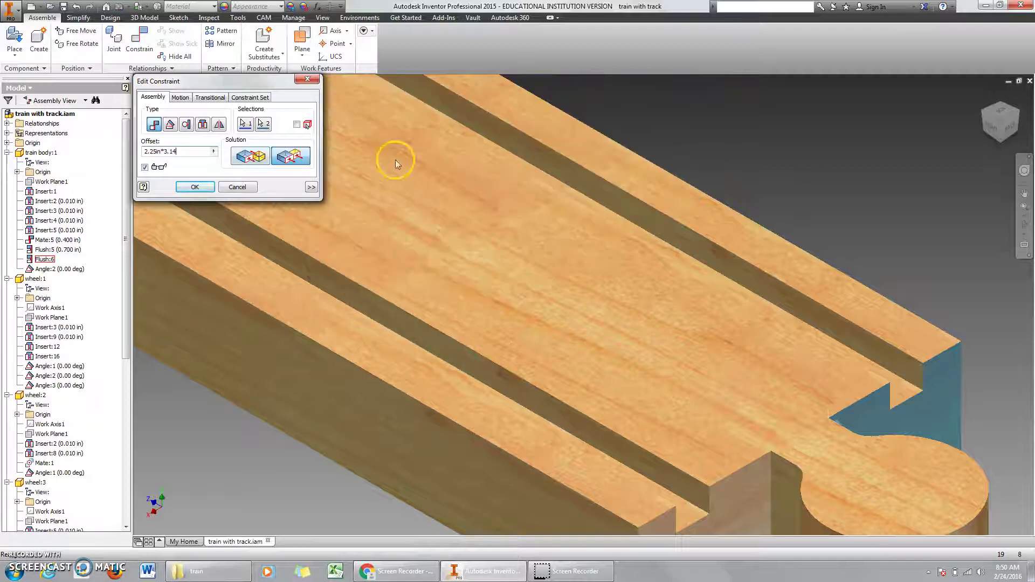
pyautogui.scroll(-3, 396, 160)
pyautogui.moveTo(438, 206); pyautogui.dragTo(616, 267, button='middle')
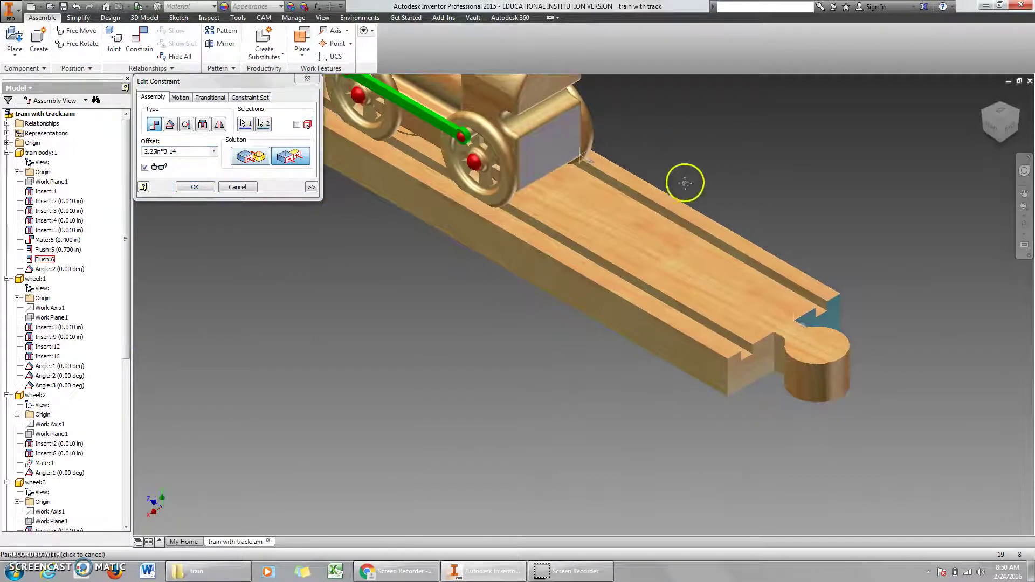
pyautogui.scroll(-3, 686, 183)
pyautogui.scroll(4, 565, 219)
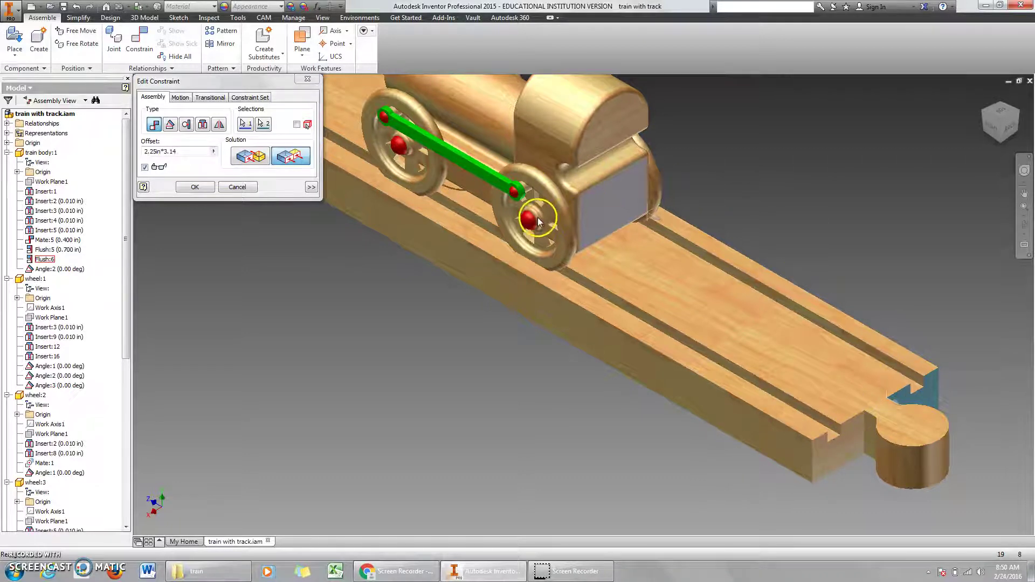
# Step: Extend the Flush:6 offset expression to 2.25in*3.14*crank/360deg
pyautogui.click(189, 150)
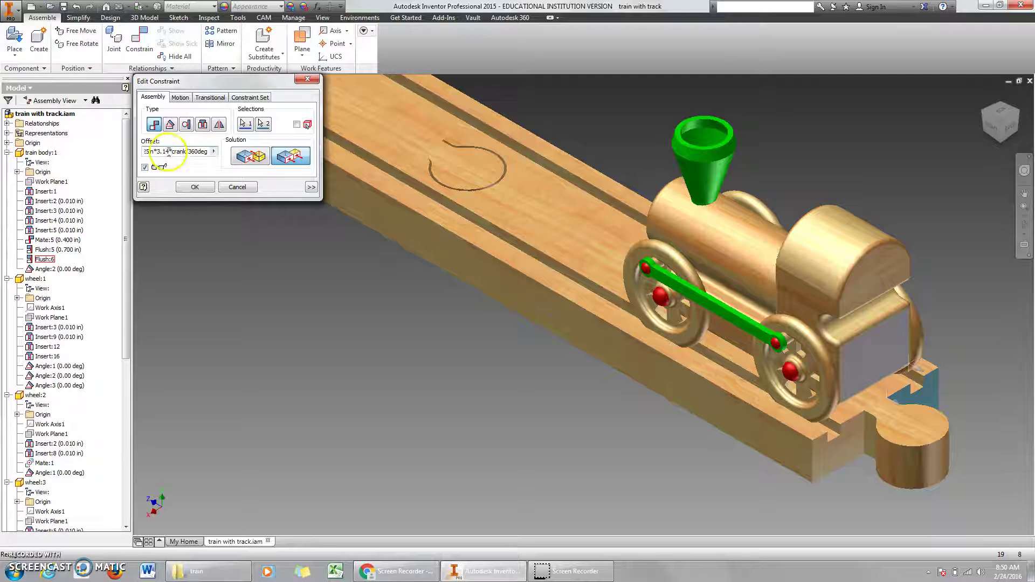
pyautogui.moveTo(167, 152); pyautogui.dragTo(116, 156)
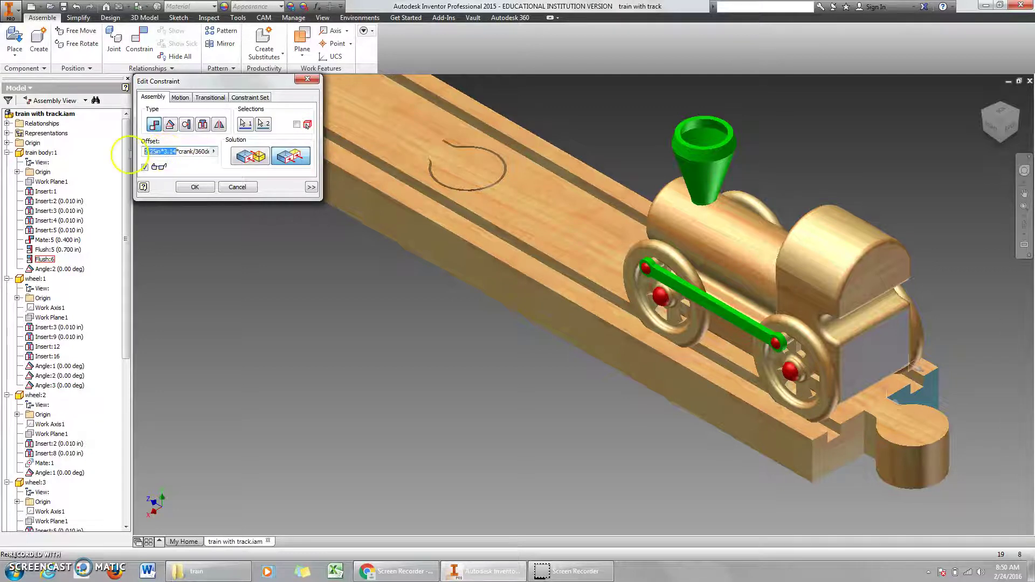
# Step: Apply the new offset, rename the Angle:2 constraint to DRIVE ME, and open its Drive dialog
pyautogui.click(185, 188)
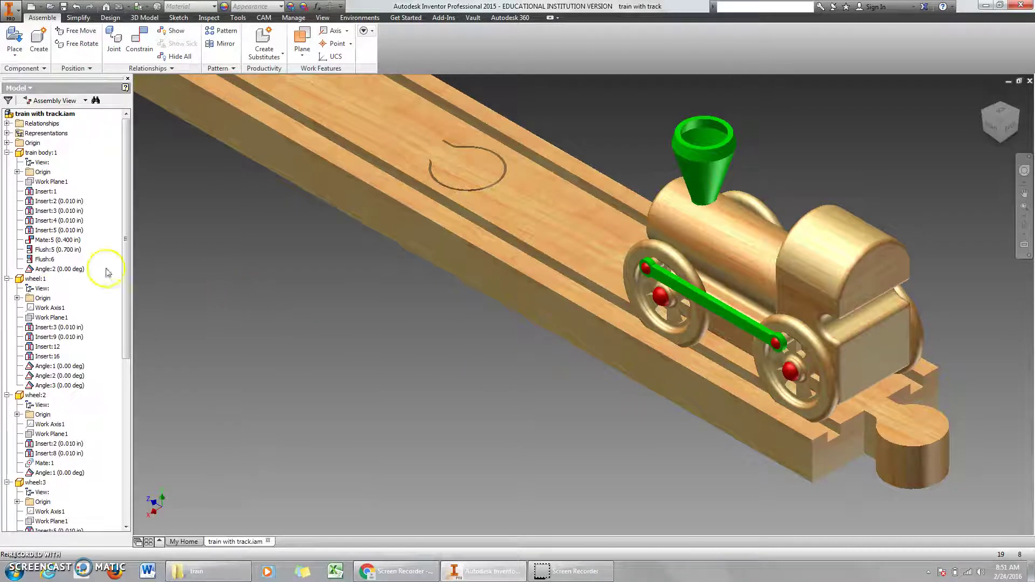
pyautogui.click(59, 269)
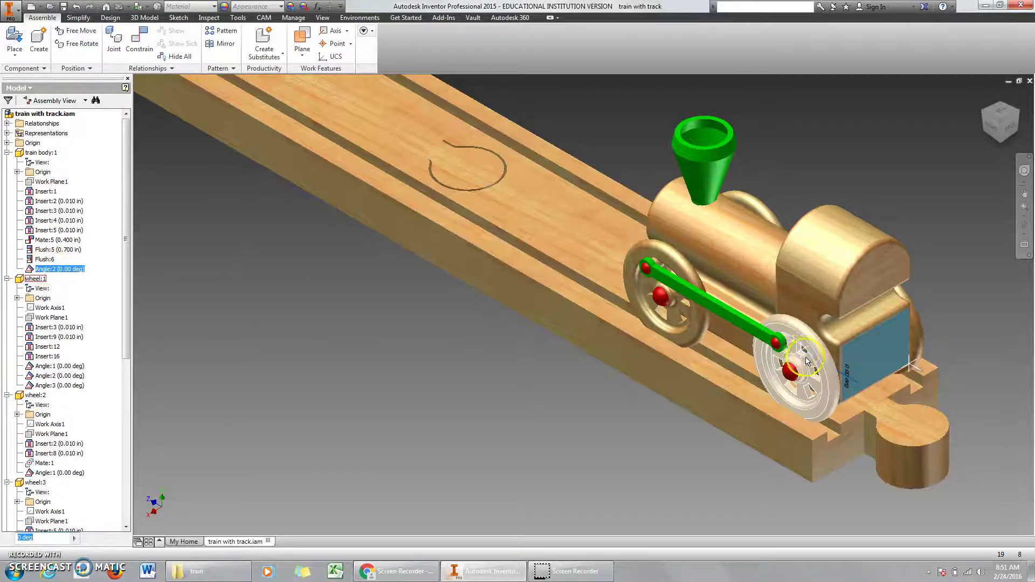
pyautogui.click(51, 271)
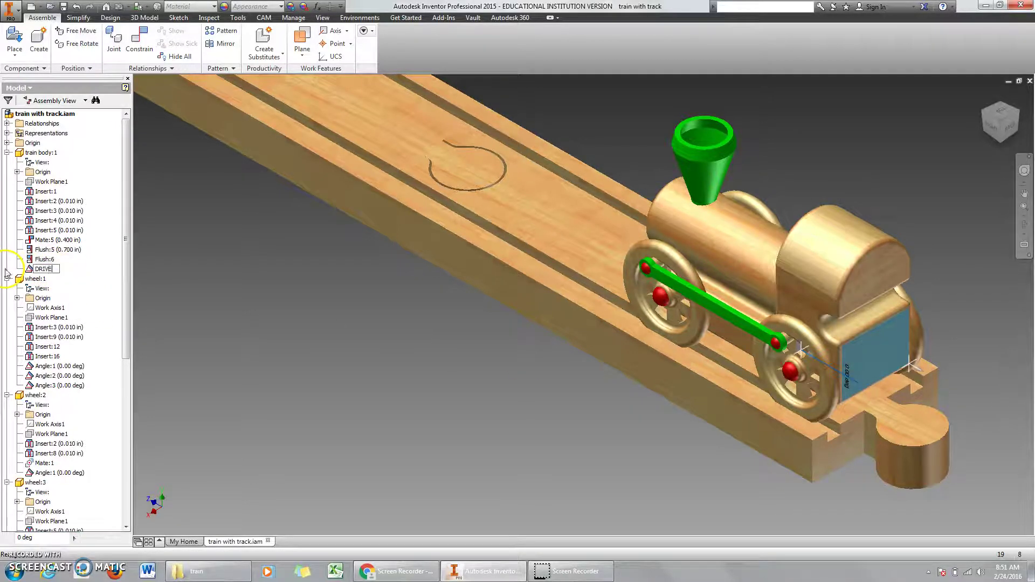
pyautogui.click(173, 257)
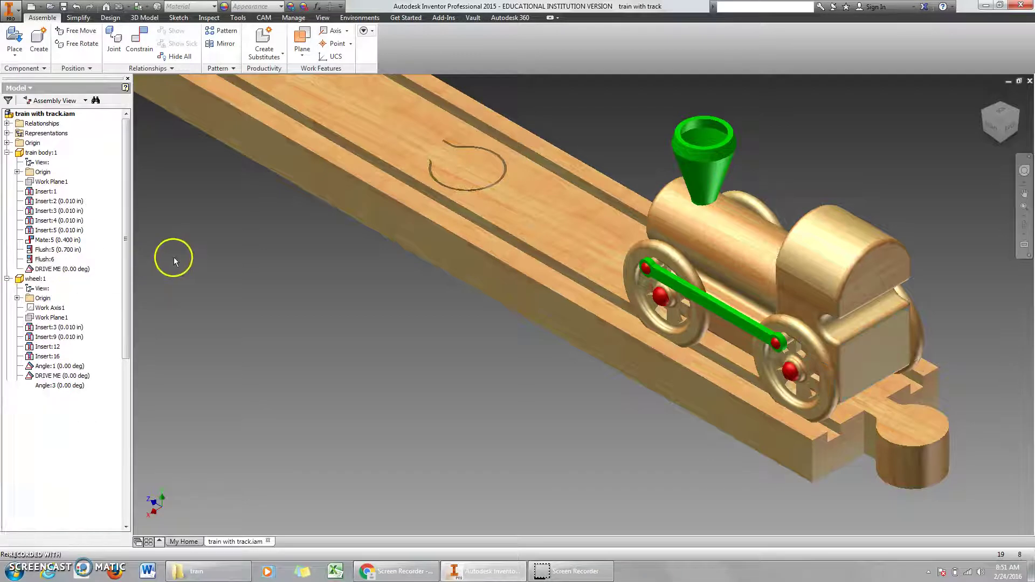
pyautogui.rightClick(63, 270)
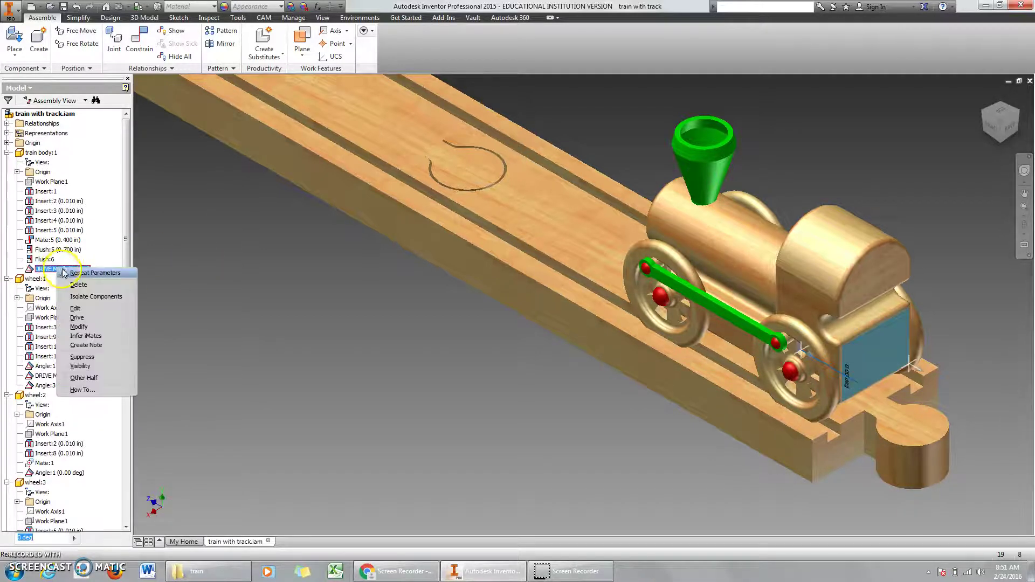
pyautogui.click(77, 318)
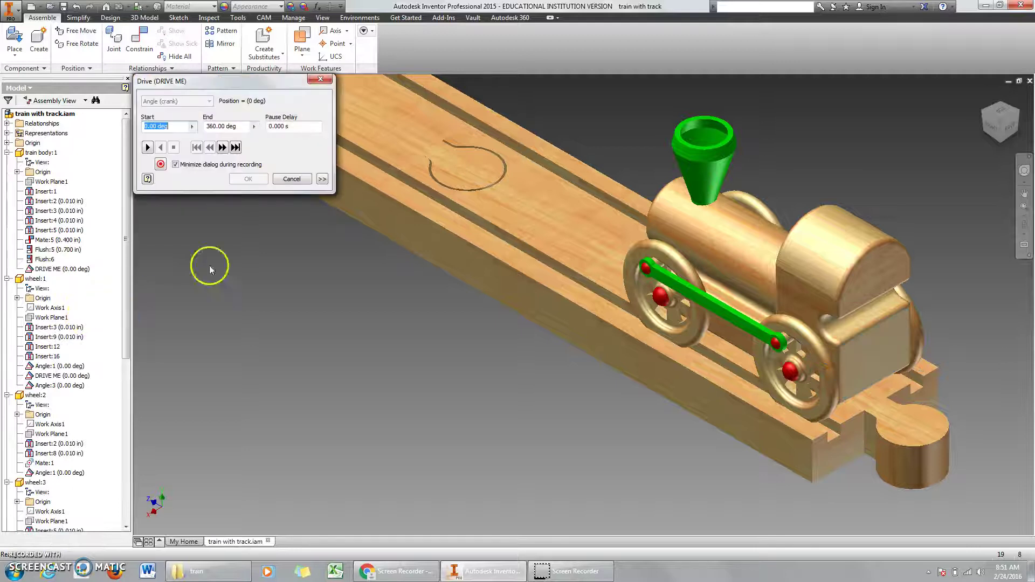
# Step: Drive DRIVE ME forward to its end, then reverse it to test the train's motion
pyautogui.click(148, 148)
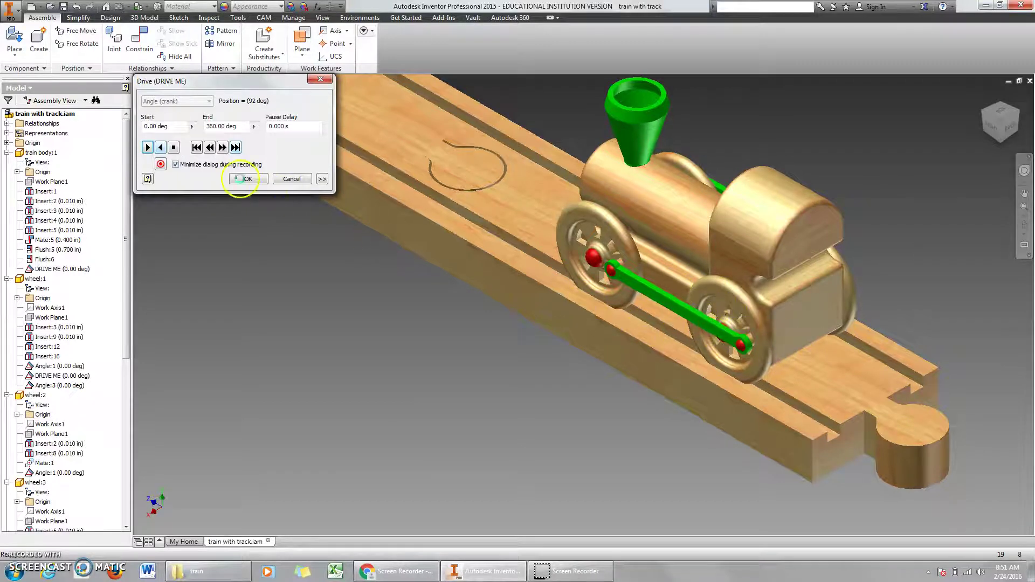
pyautogui.click(147, 148)
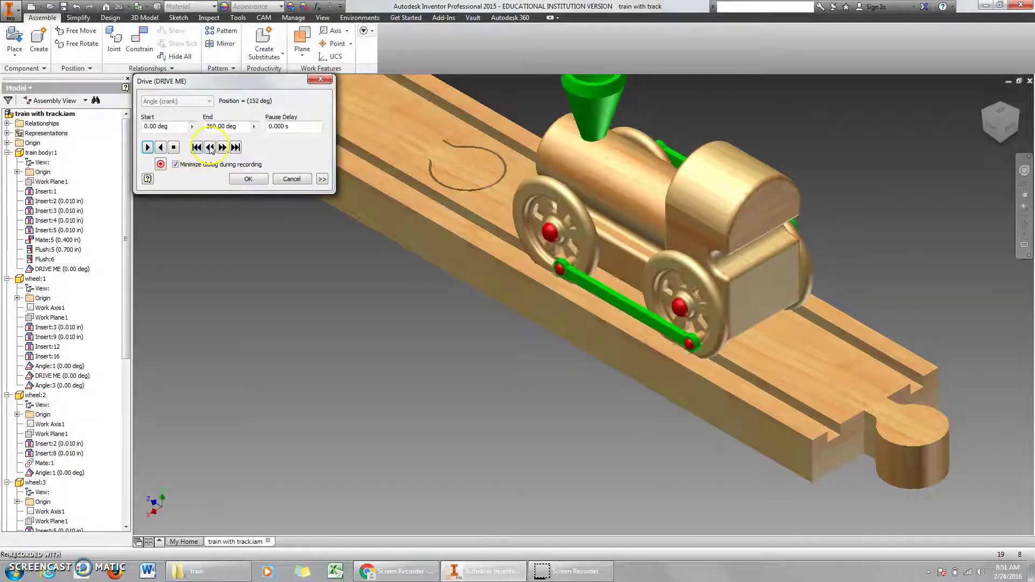
pyautogui.click(236, 148)
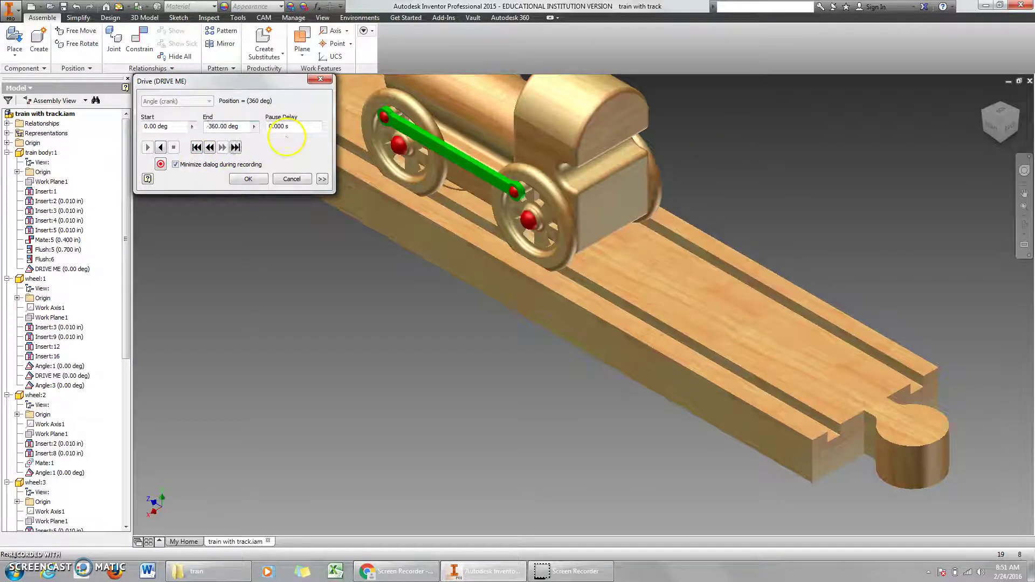
pyautogui.click(161, 148)
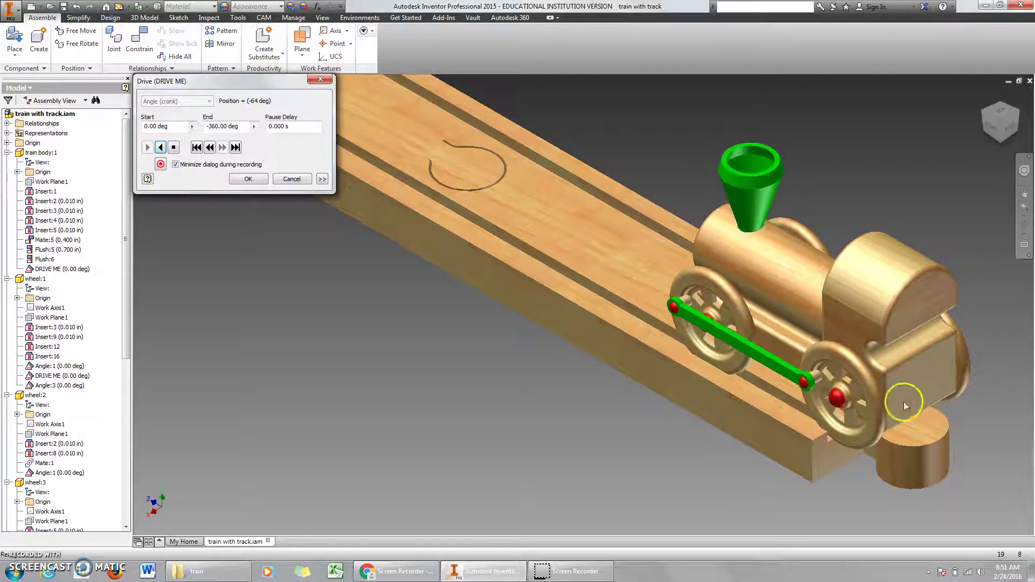
pyautogui.click(248, 180)
# Step: Switch Flush:6 to its opposite Mate solution so the offset reads 1.963 in
pyautogui.doubleClick(74, 261)
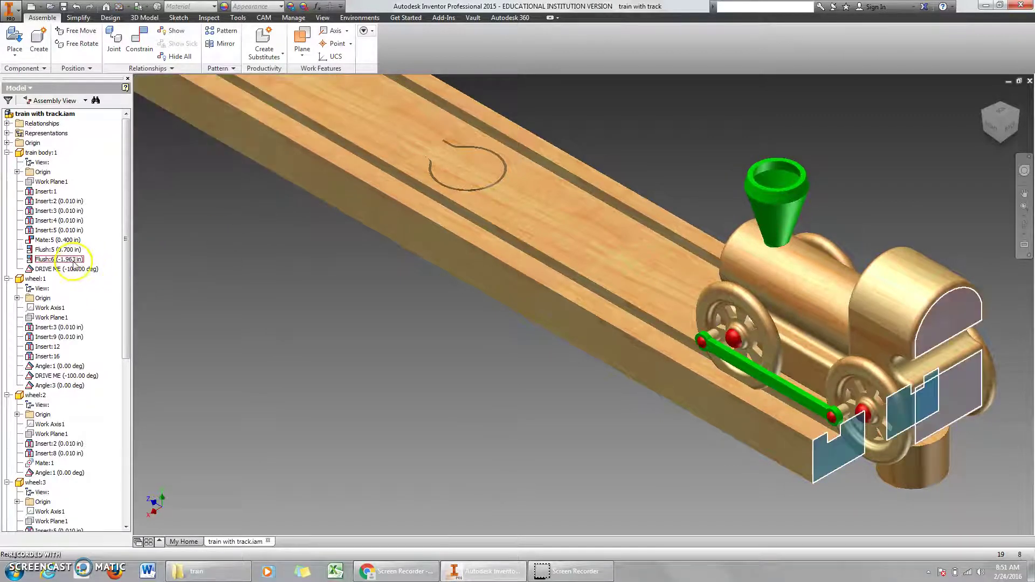
pyautogui.rightClick(74, 264)
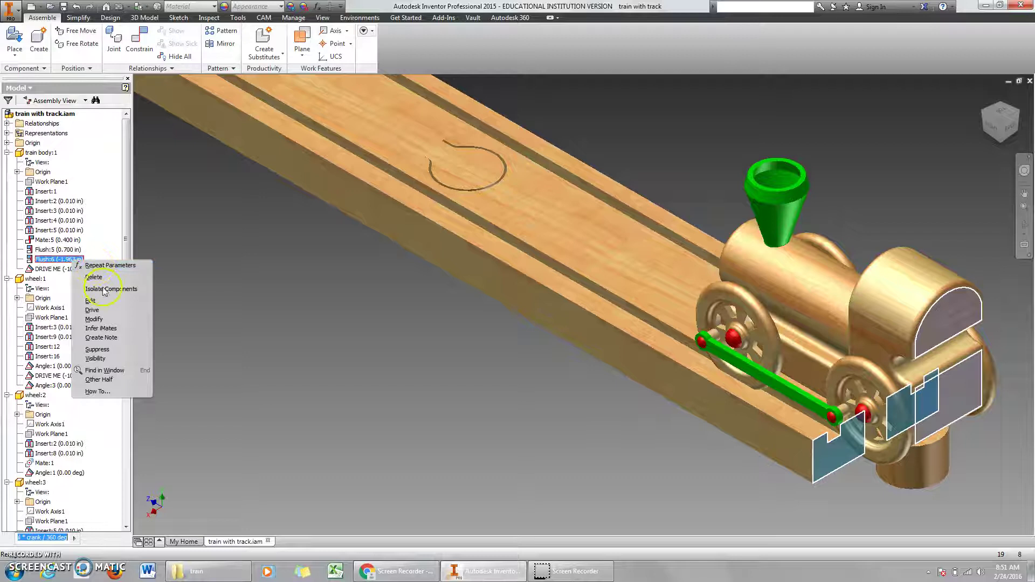
pyautogui.click(95, 302)
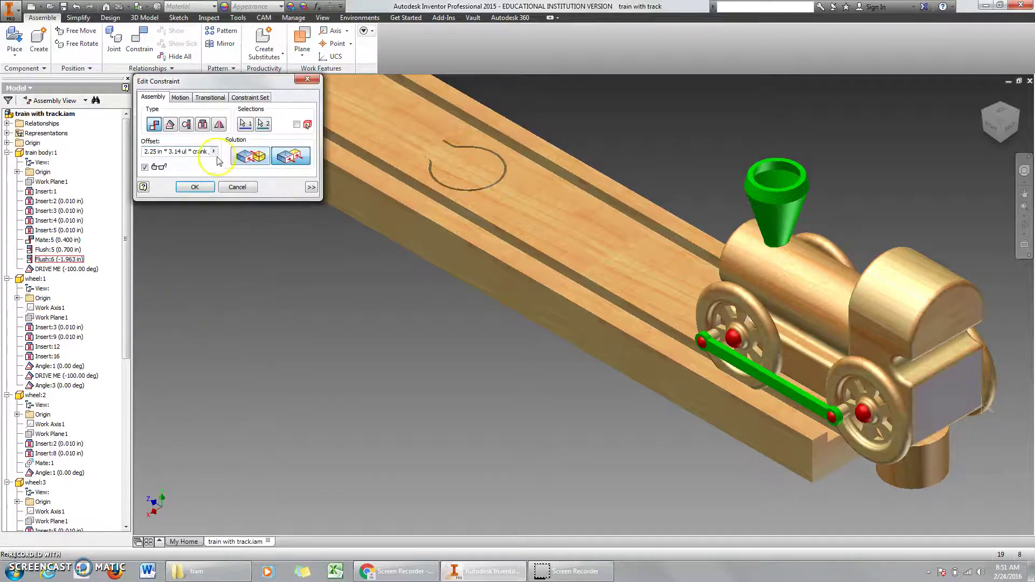
pyautogui.click(193, 152)
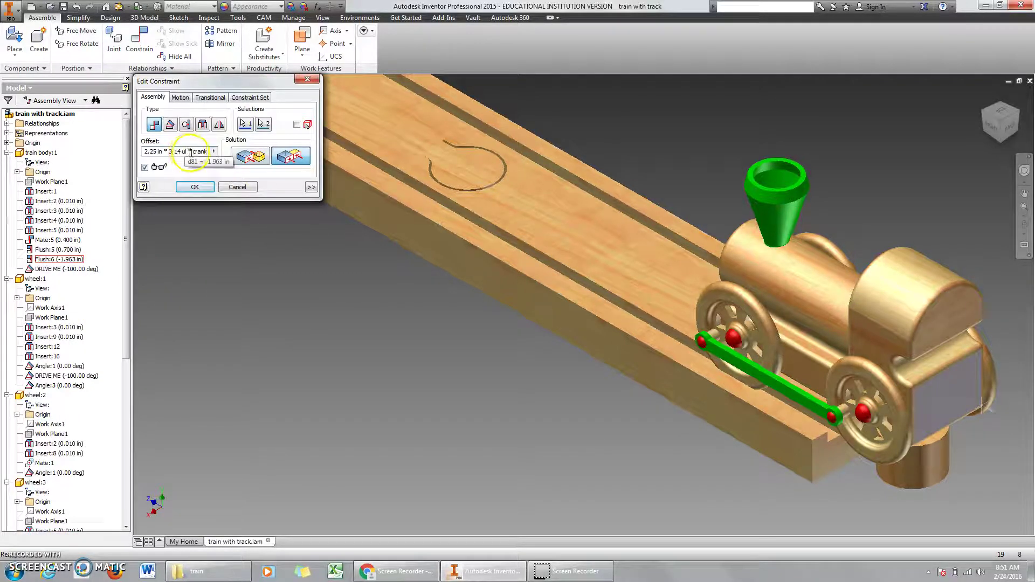
pyautogui.click(252, 156)
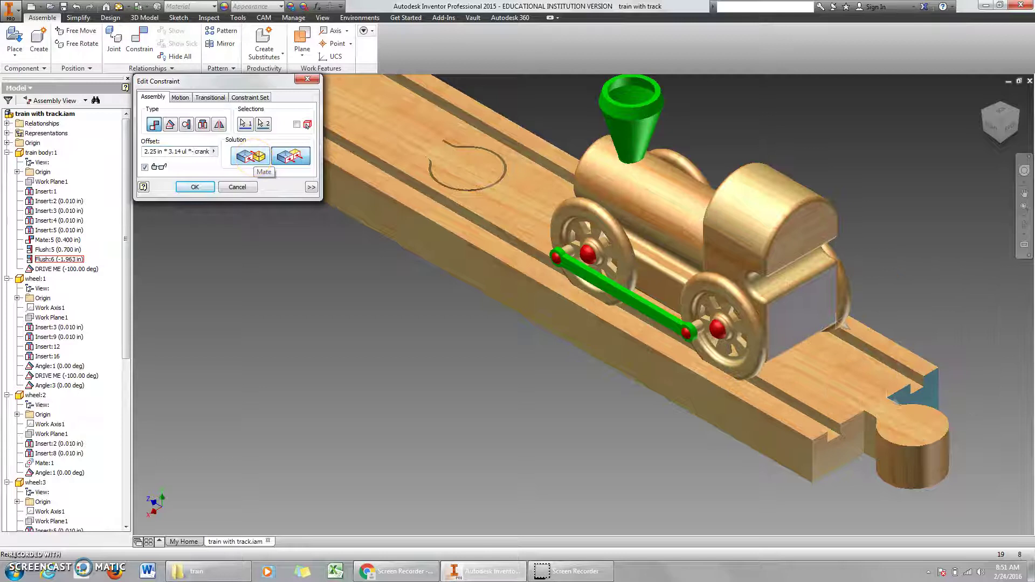
pyautogui.click(194, 186)
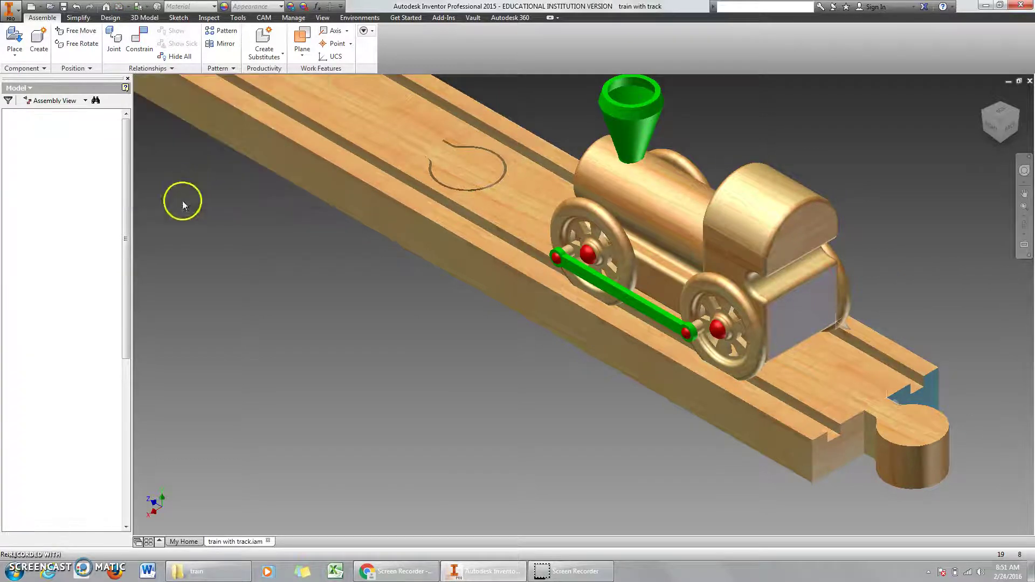
# Step: Reopen the DRIVE ME drive, set 0.00 to -360.00 deg, and run it to roll the train
pyautogui.click(81, 269)
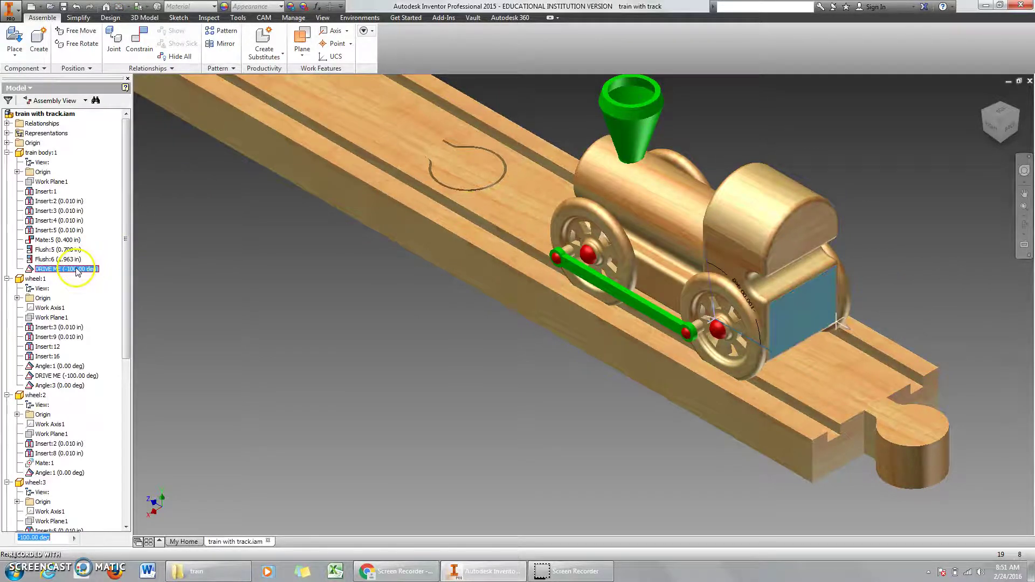
pyautogui.rightClick(76, 271)
pyautogui.click(121, 319)
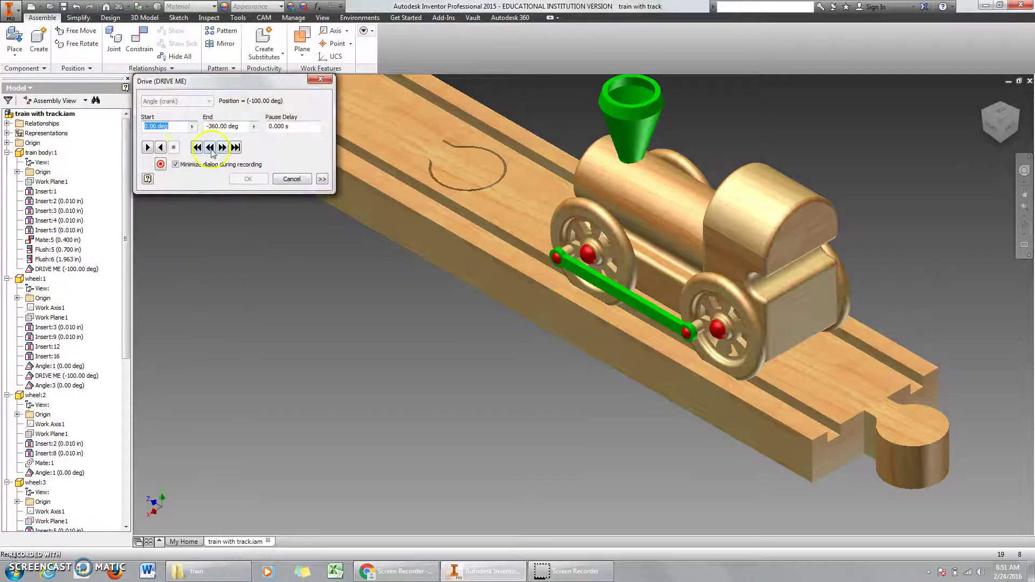
pyautogui.click(241, 149)
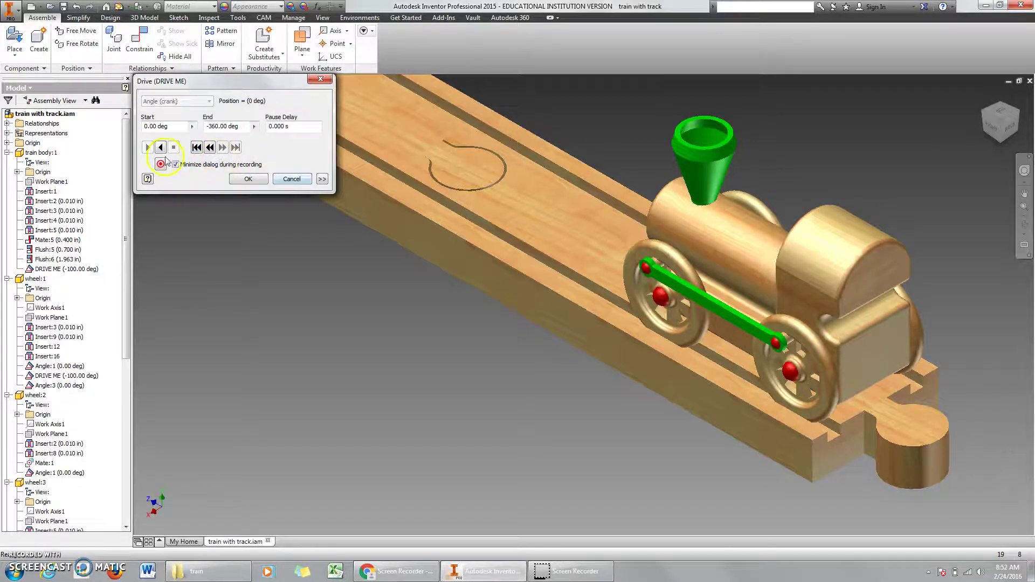